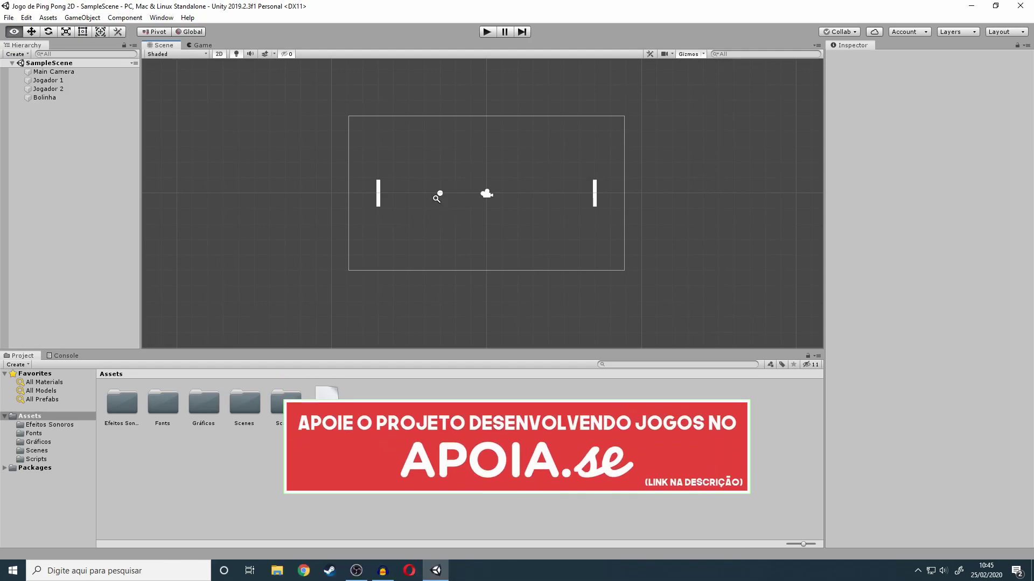
Zoom the Scene view in until the court, both paddles and the ball fill it.
mouse_move(439, 194)
alt+right_down()
mouse_move(466, 215)
mouse_move(427, 217)
alt+right_up()
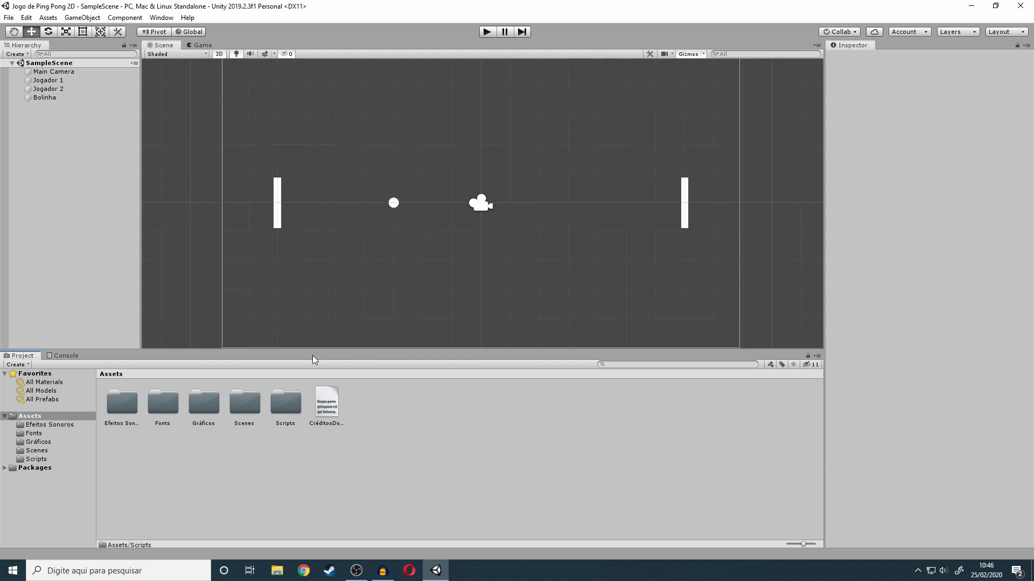
Add a new C# script to the Scripts folder, next to Jogadores.
double_click(280, 404)
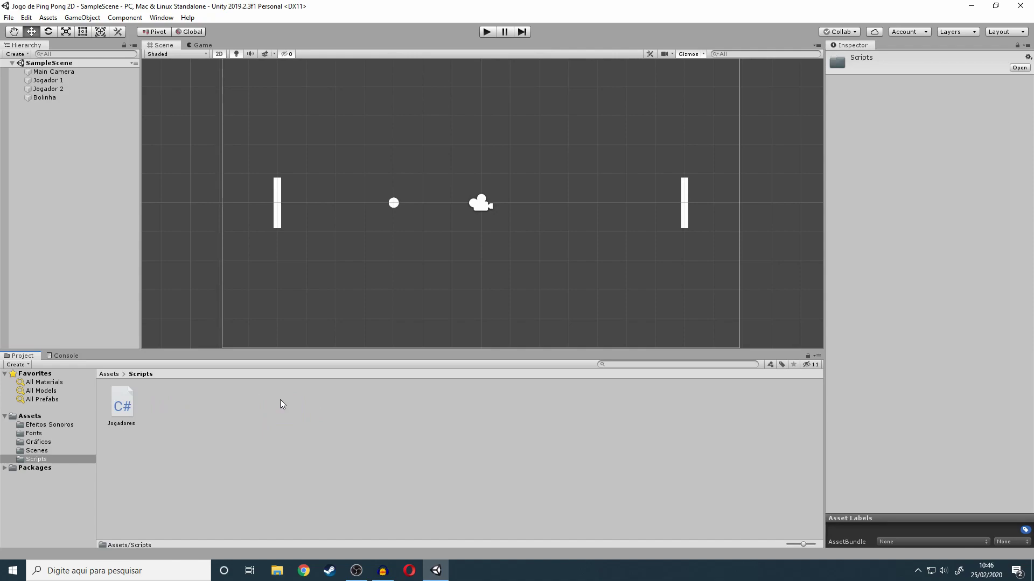
right_click(280, 404)
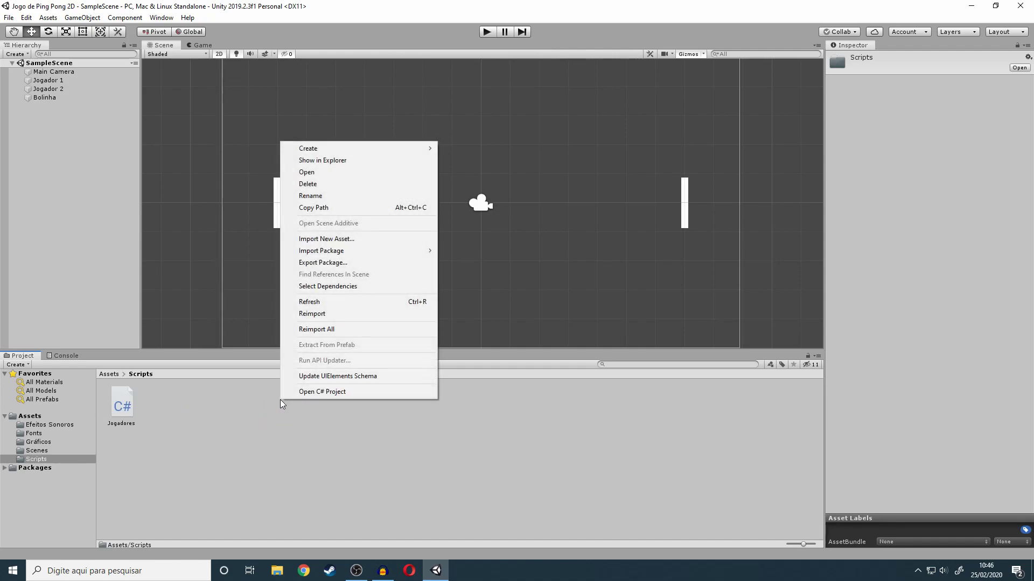
mouse_move(364, 149)
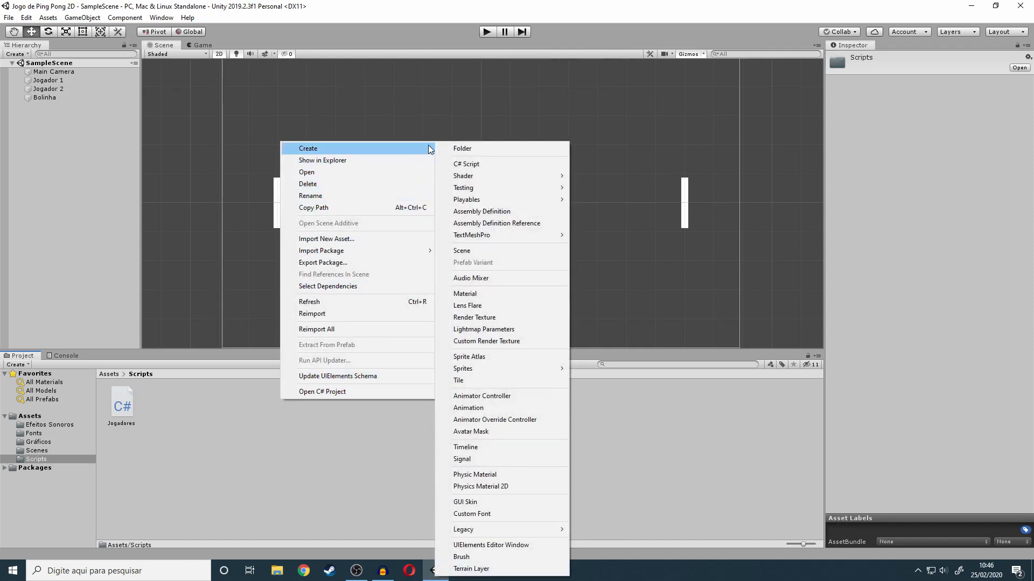
click(478, 166)
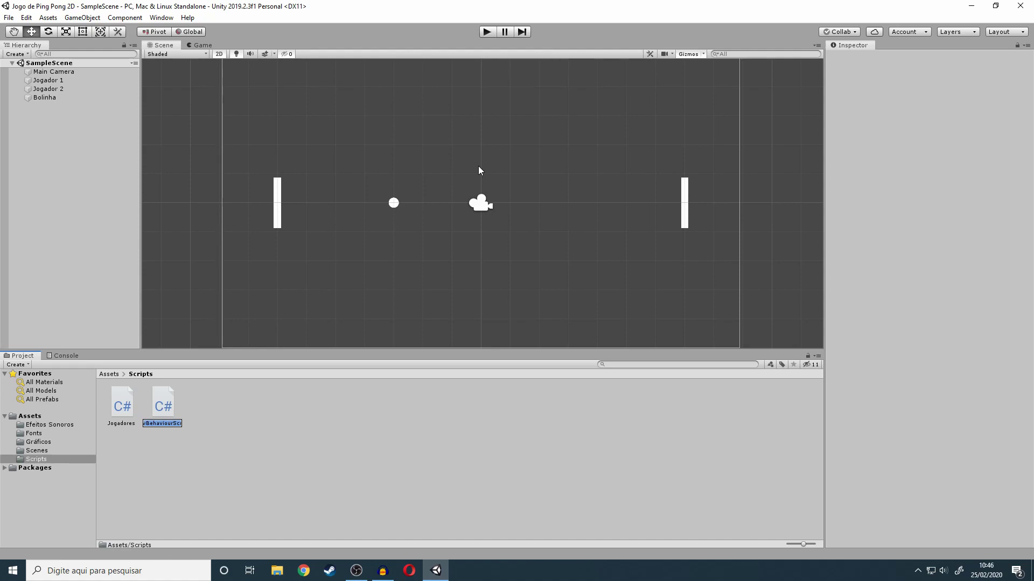
Rename the new script to Bola.
text(B)
text(ola)
key(Return)
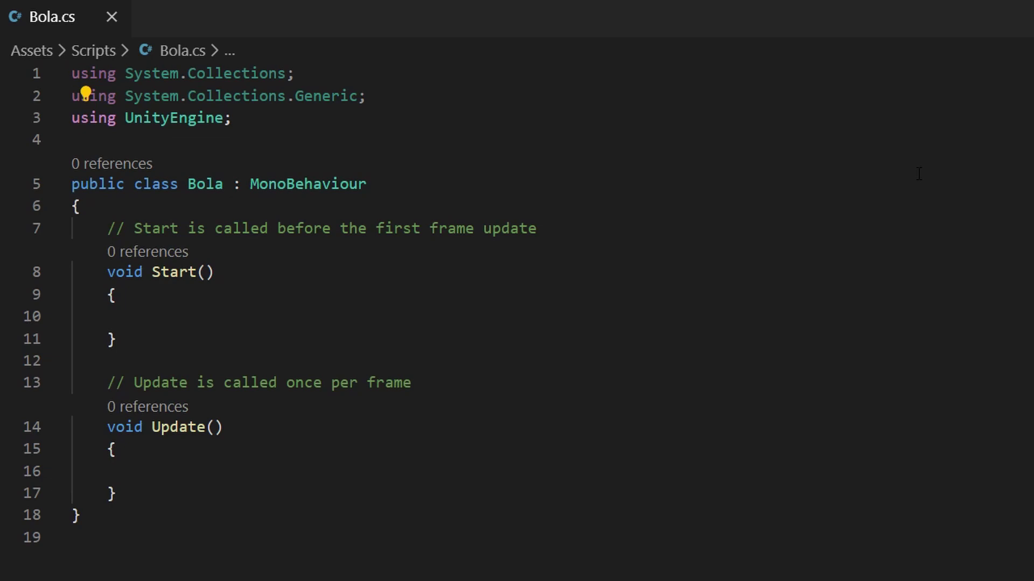
Add the line 'public float velocidadeDaBola;' just inside the Bola class's opening brace.
click(415, 203)
key(Return)
key(Return)
key(Up)
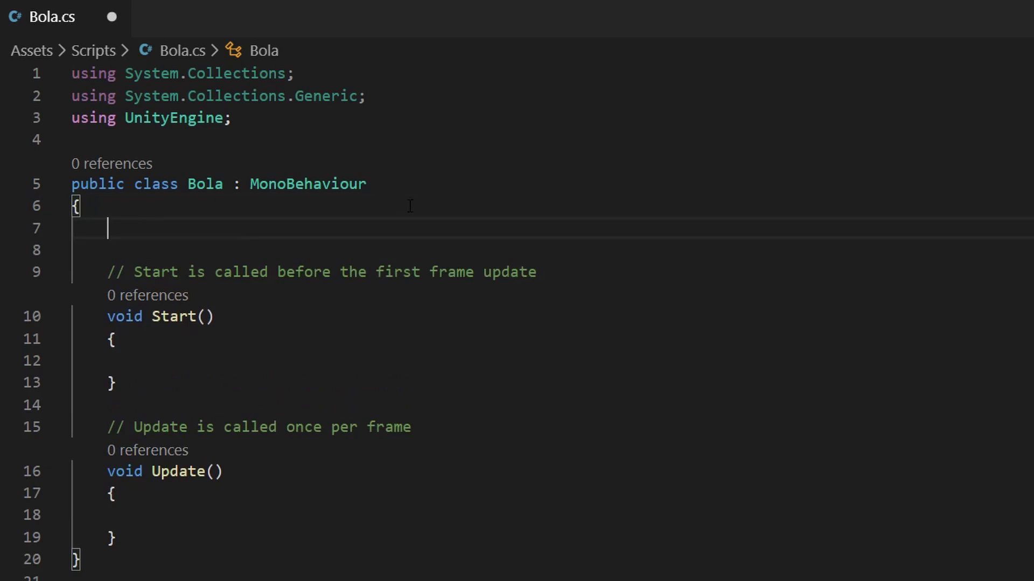
text(public)
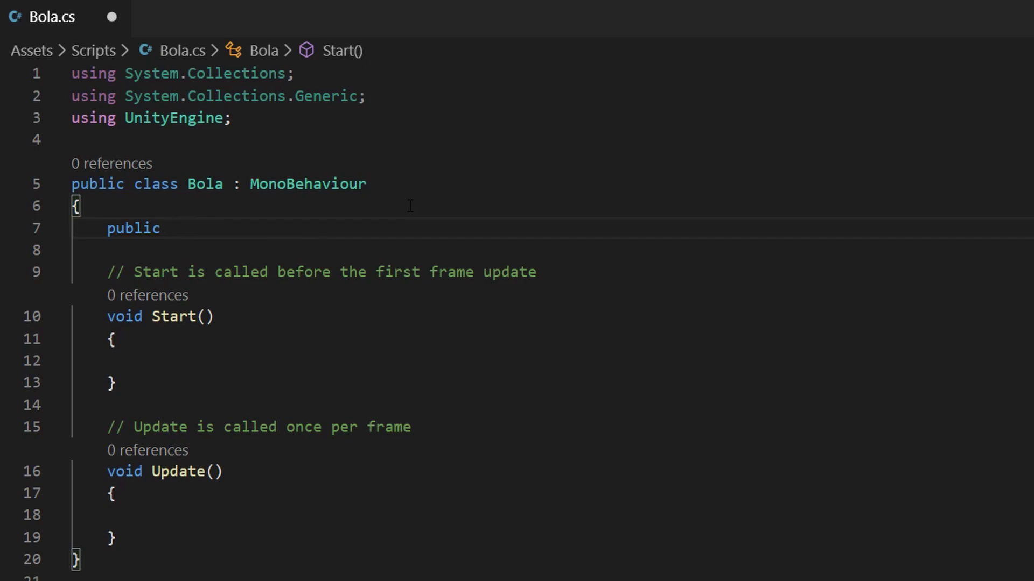
text( float)
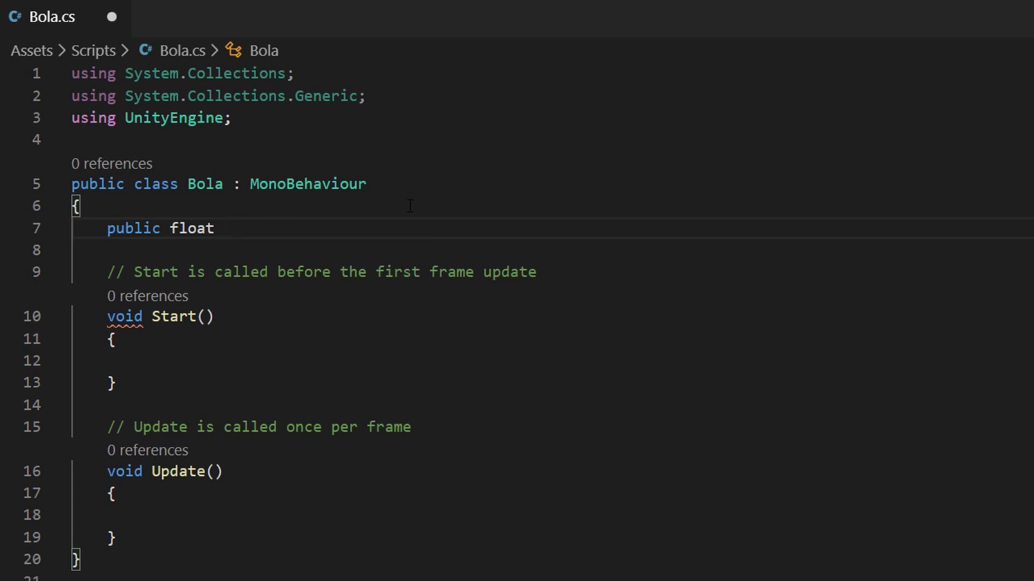
text(velocida)
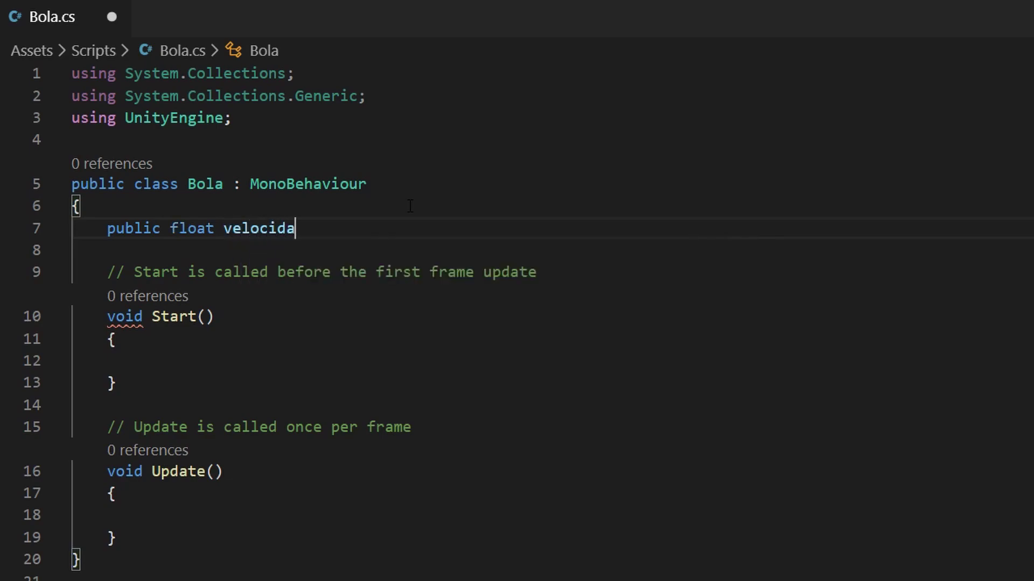
text(deDa)
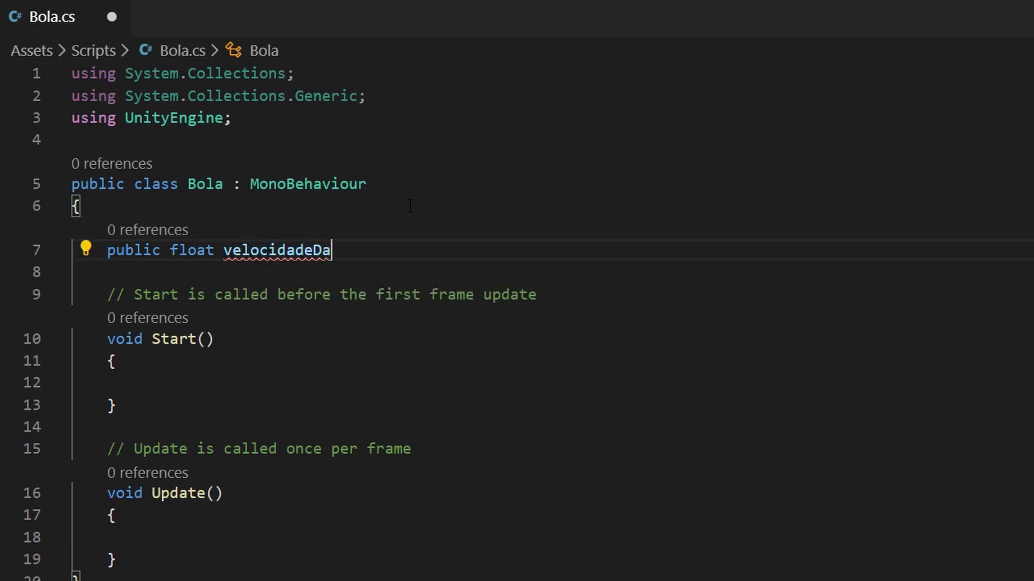
text(Bola)
text(;)
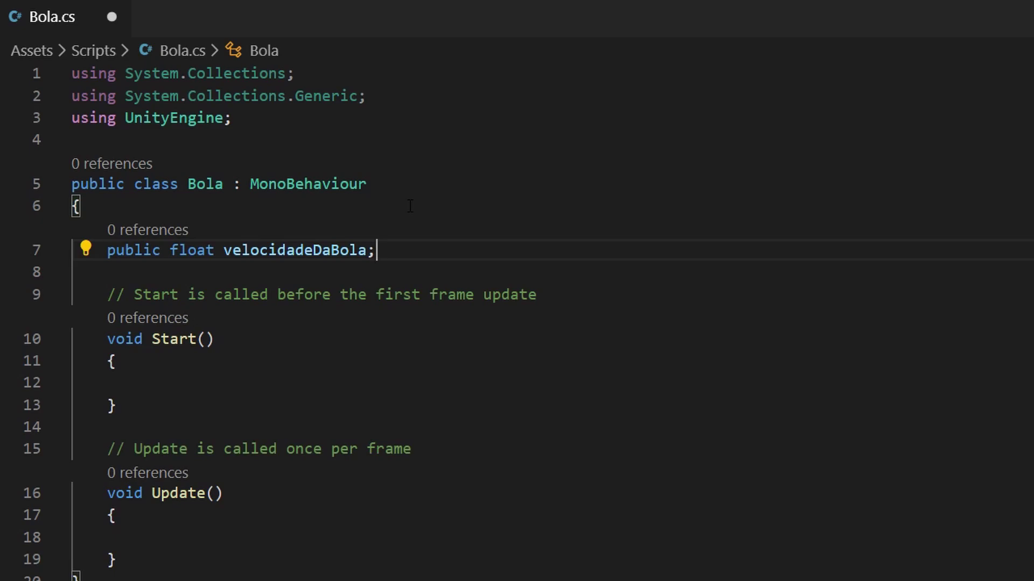
key(Return)
Add 'public Rigidbody2D oRigidbody2D;' on the line below the speed field.
text(p)
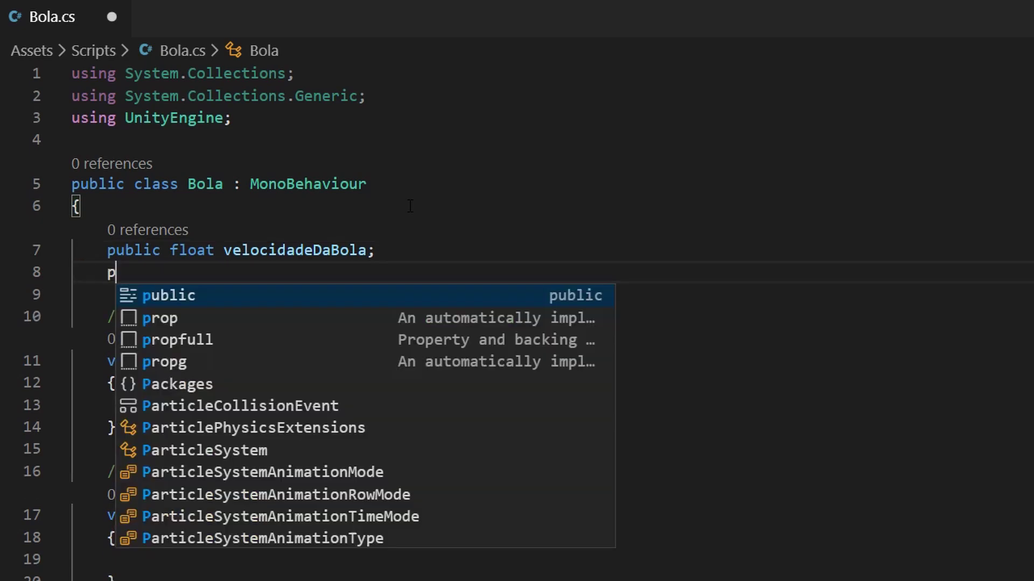
text(ublic)
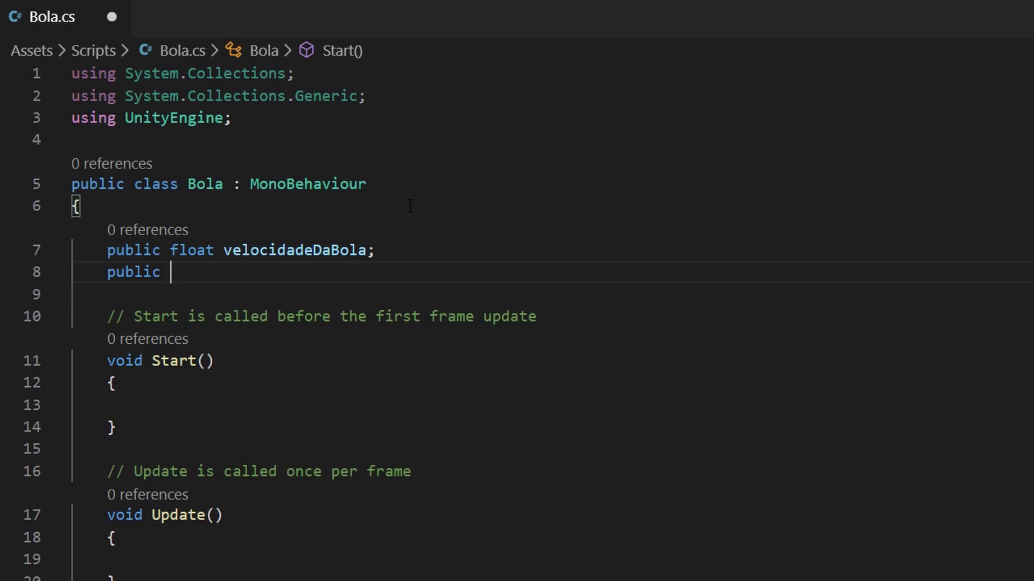
text(Rigid)
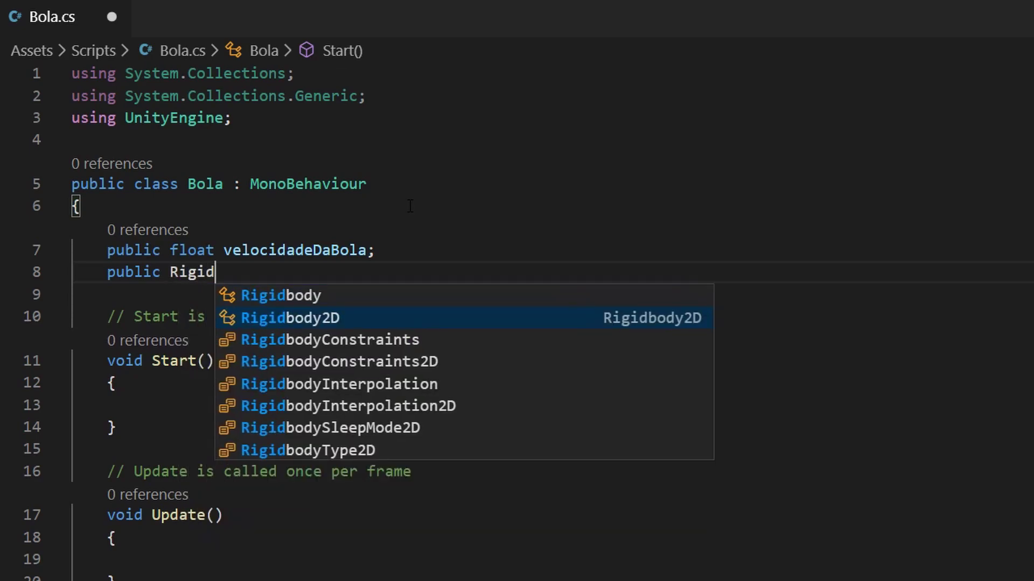
text(body2)
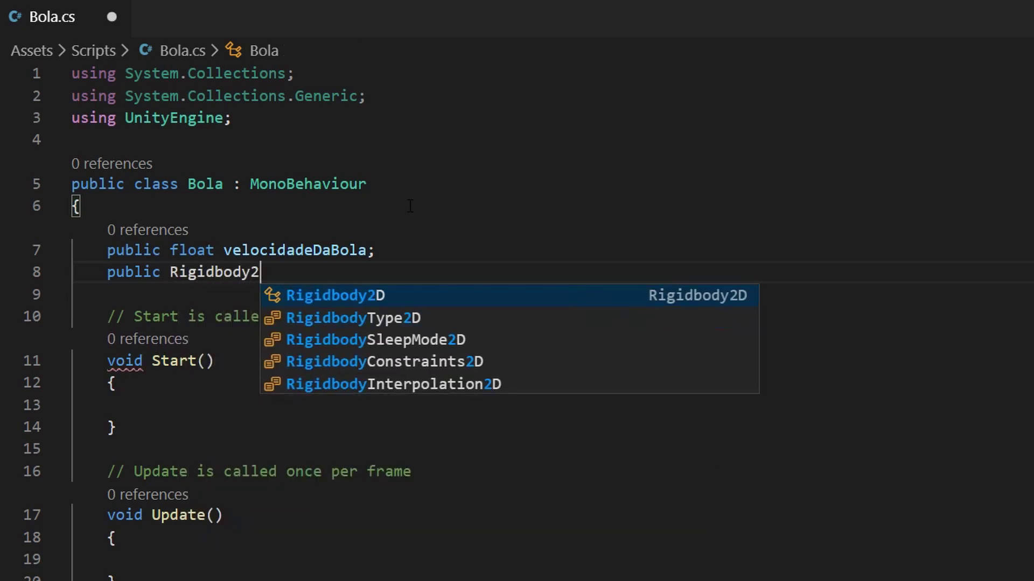
text(D)
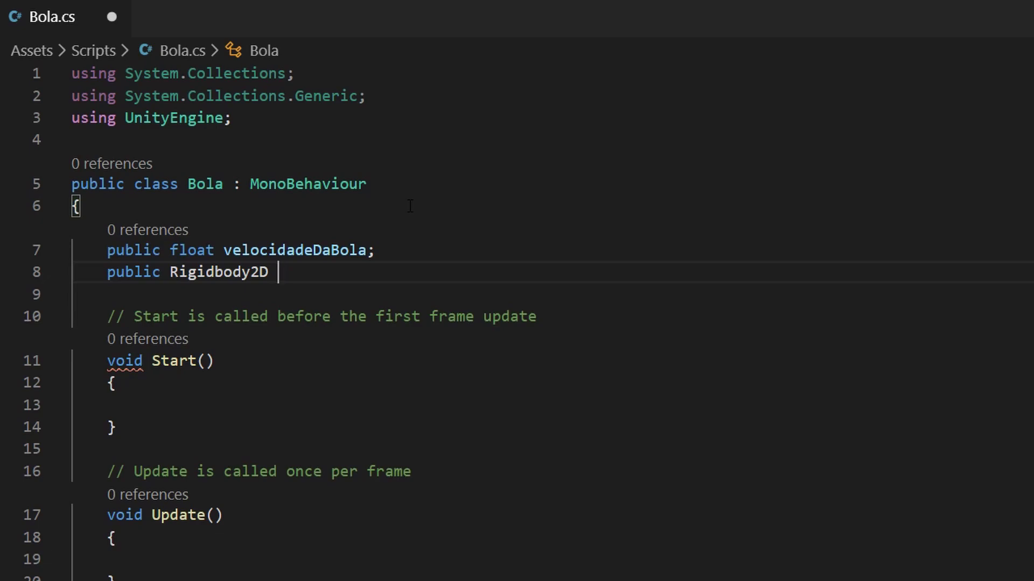
text(oRigid)
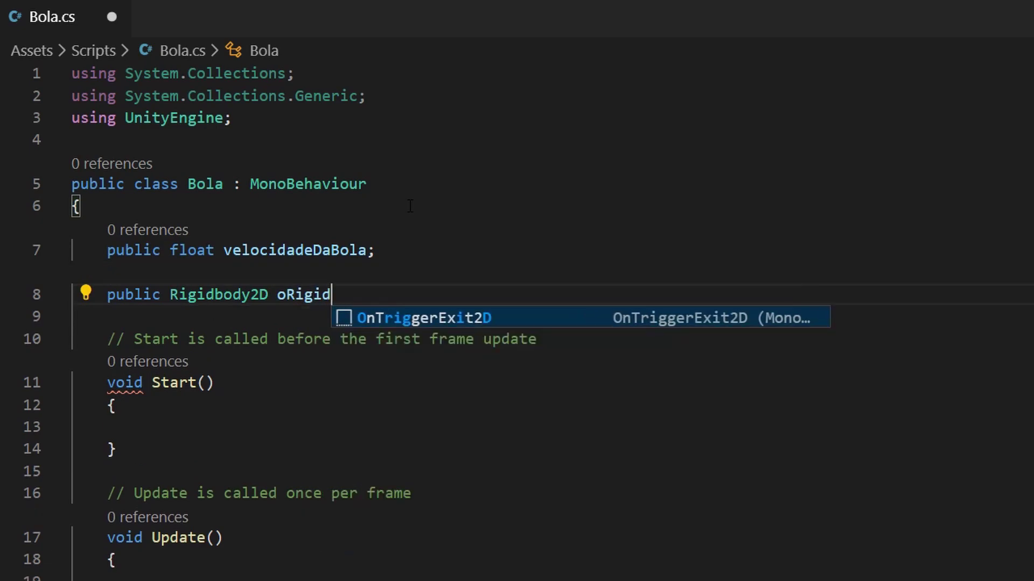
text(body2D)
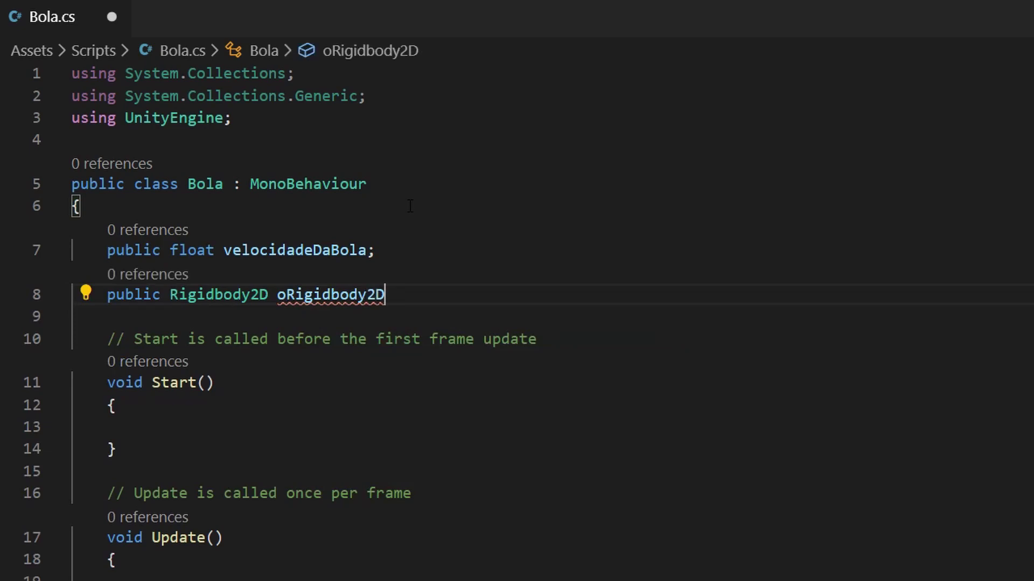
text(;)
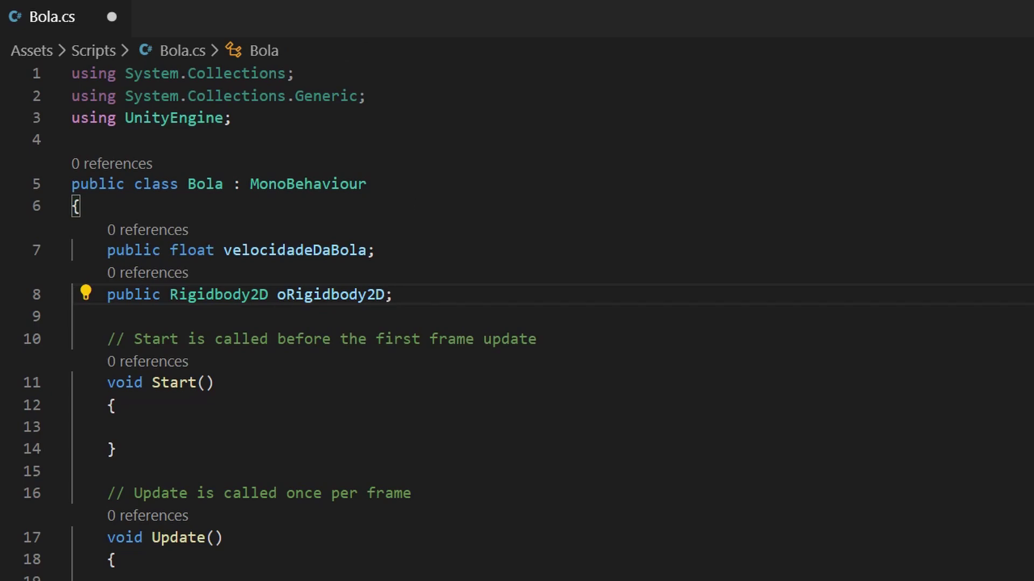
scroll(410, 206, down, 1)
scroll(516, 323, down, 2)
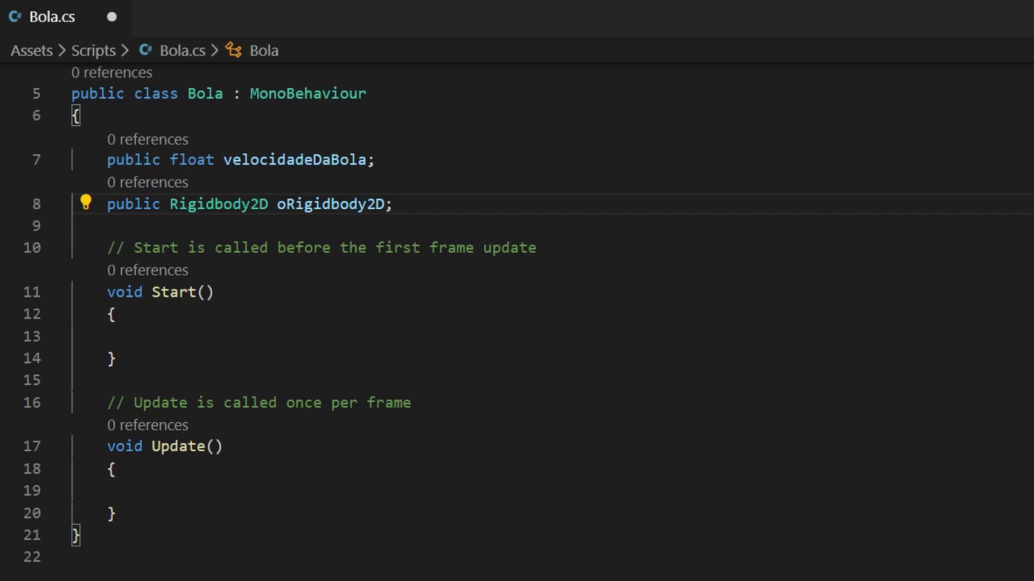
click(205, 343)
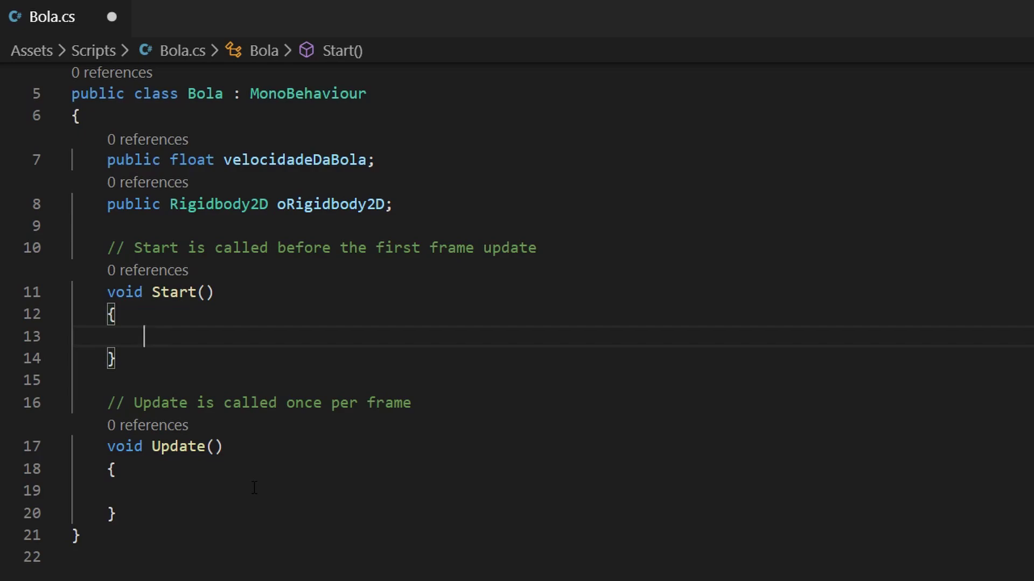
In Start, write oRigidbody2D.velocity = new Vector2(velocidadeDaBola, velocidadeDaBola).
text(o)
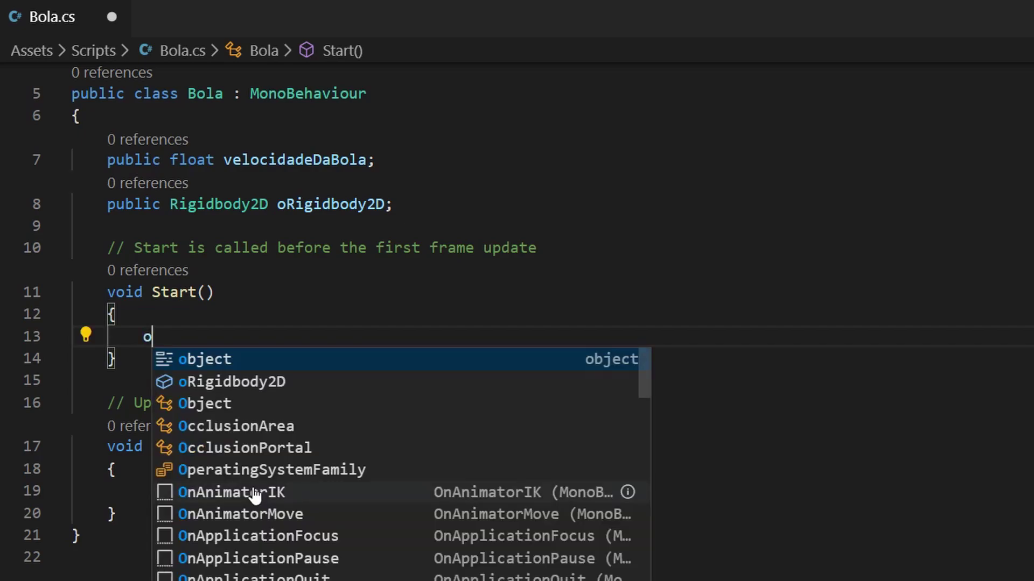
text(Rigidbody)
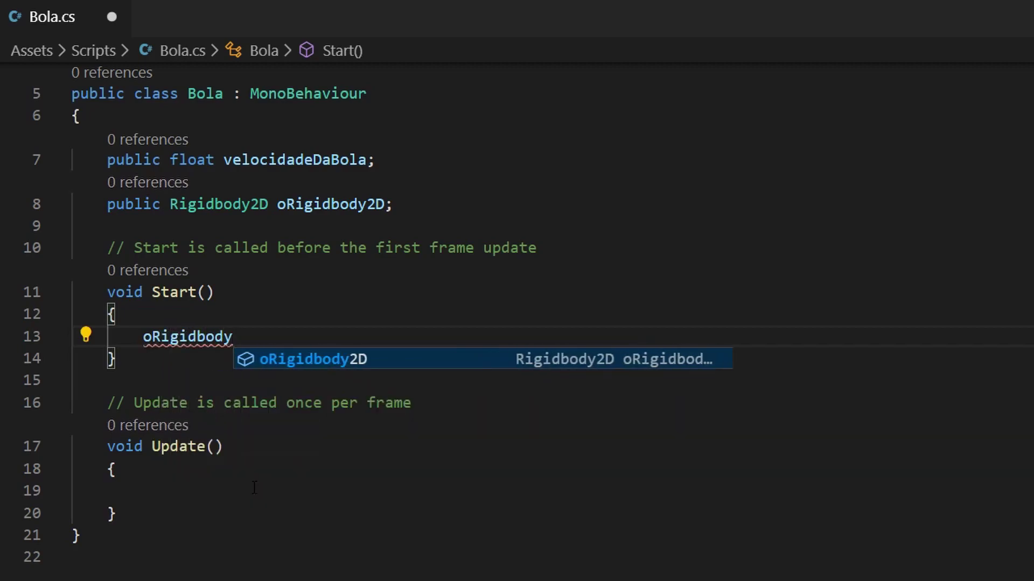
text(2D)
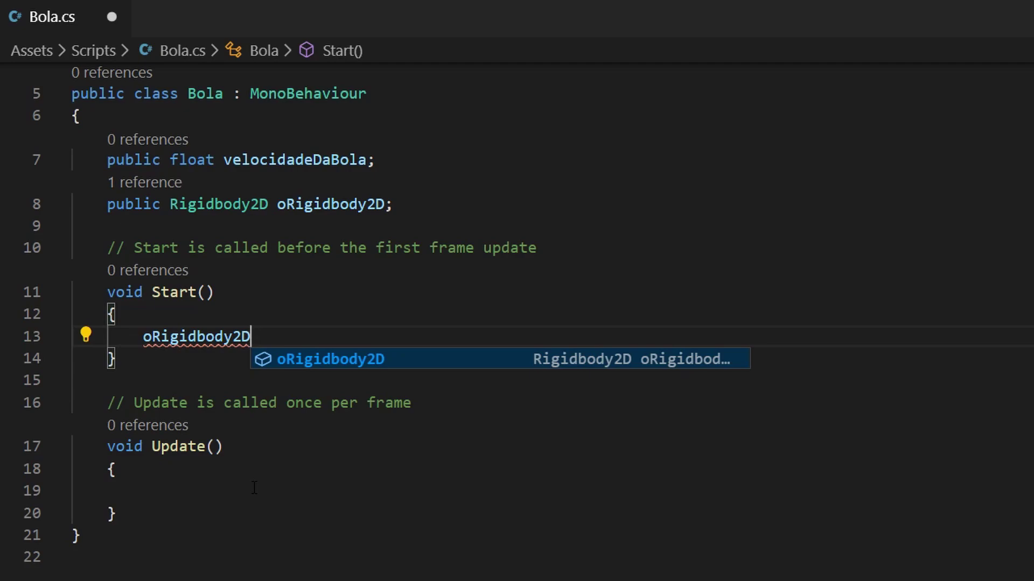
text(.)
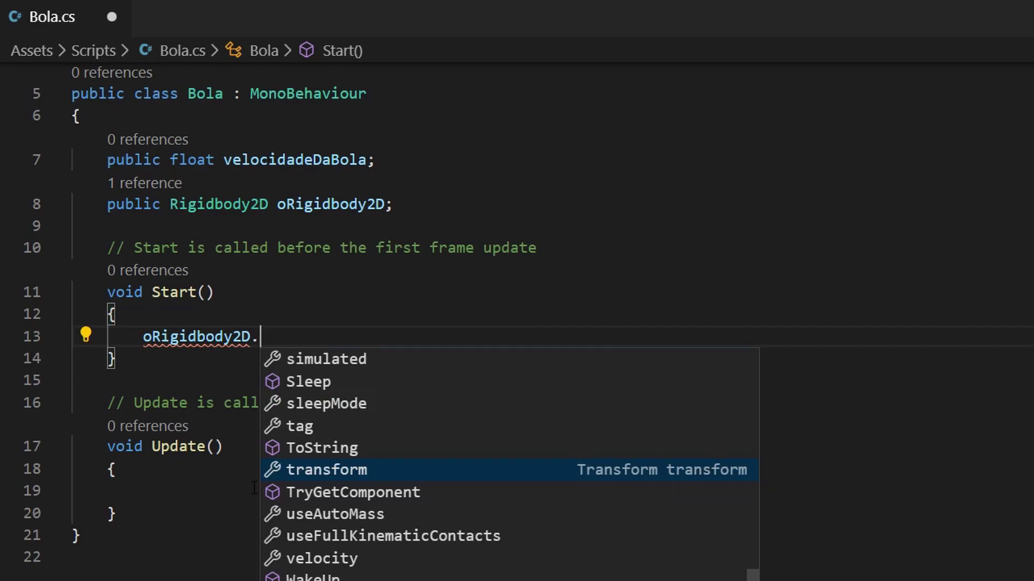
text(velocity)
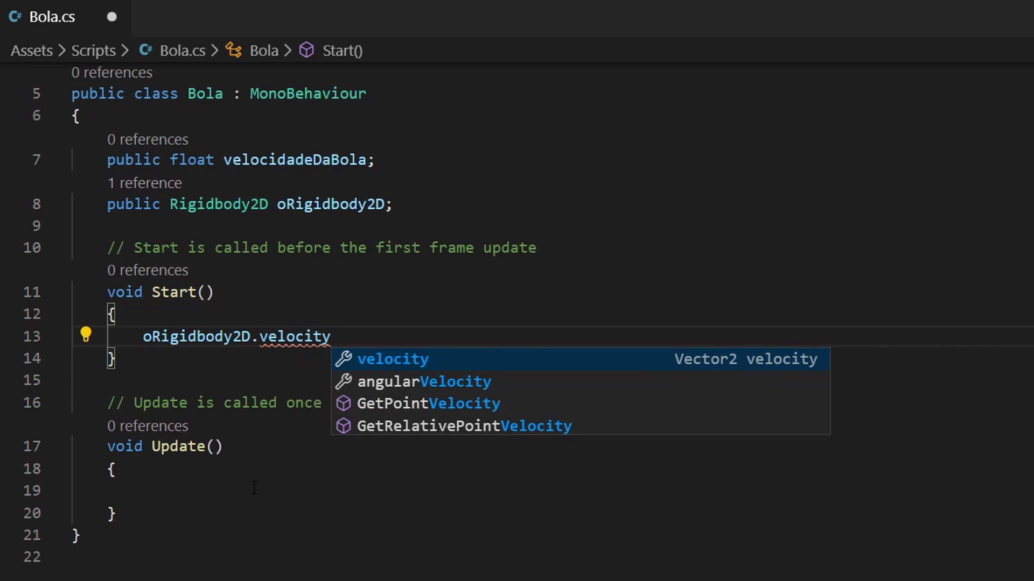
key(Escape)
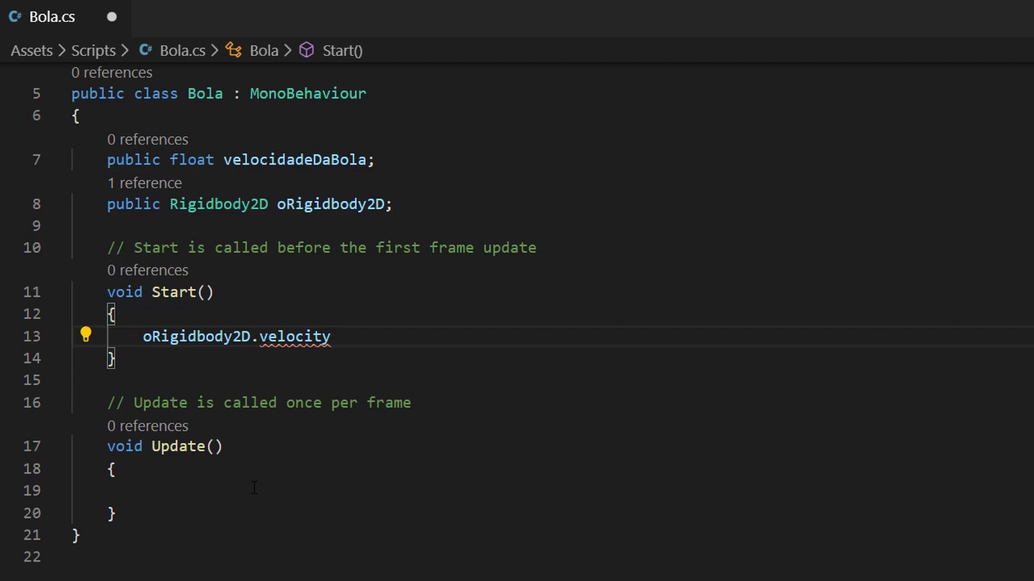
text( =)
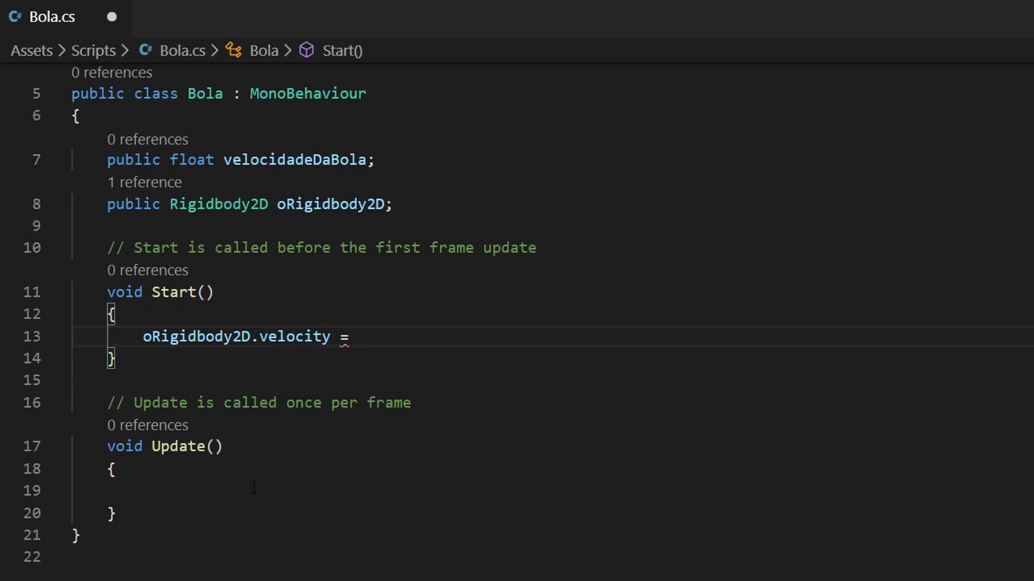
text( new Vect)
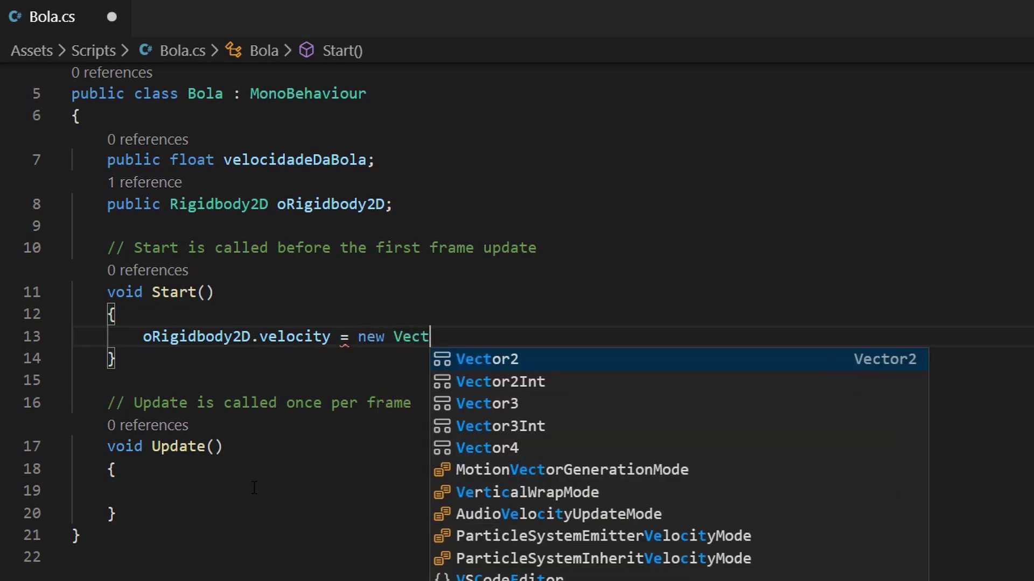
text(or2)
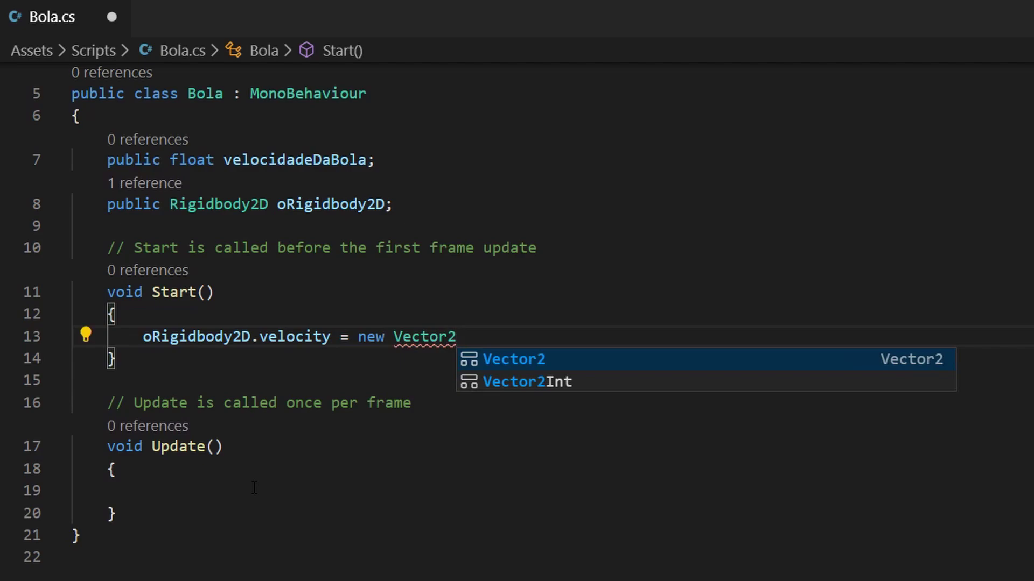
text(())
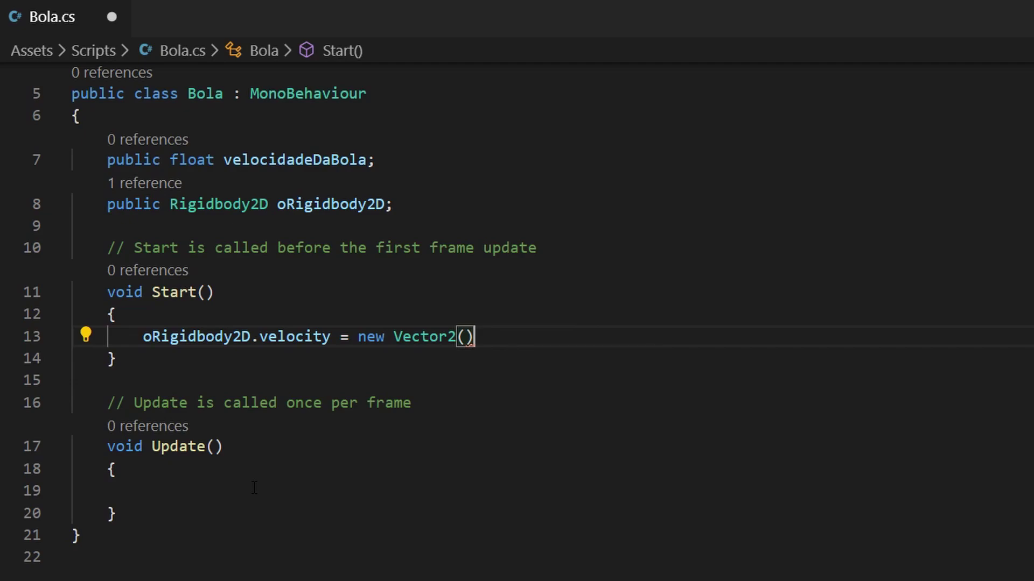
key(Left)
text(velocida)
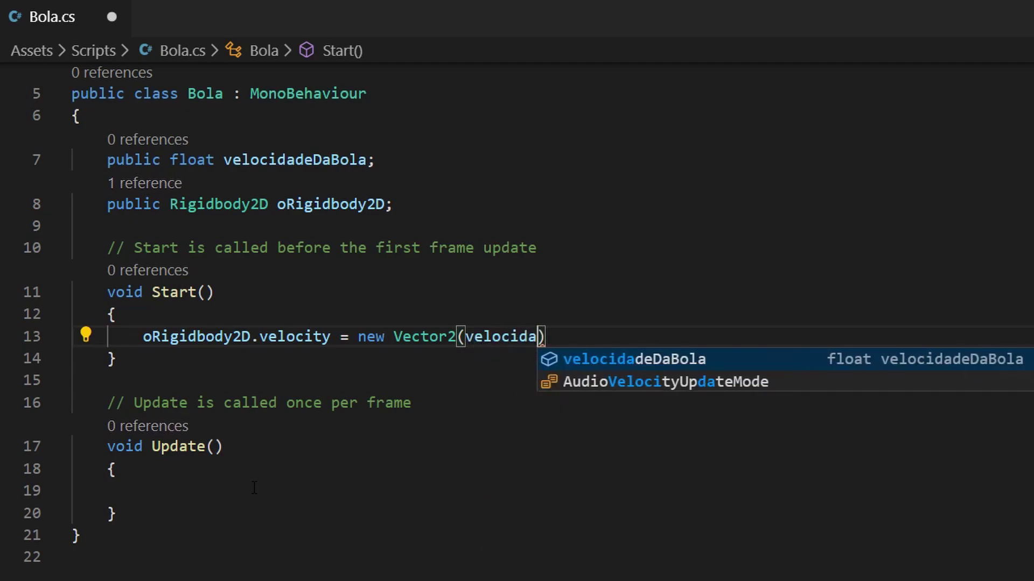
text(deDaB)
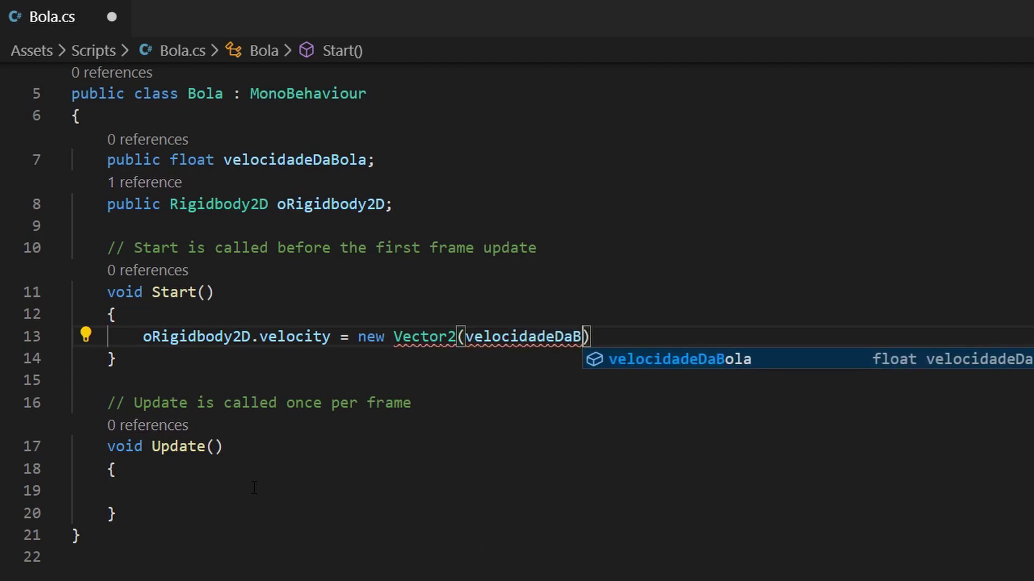
text(ola)
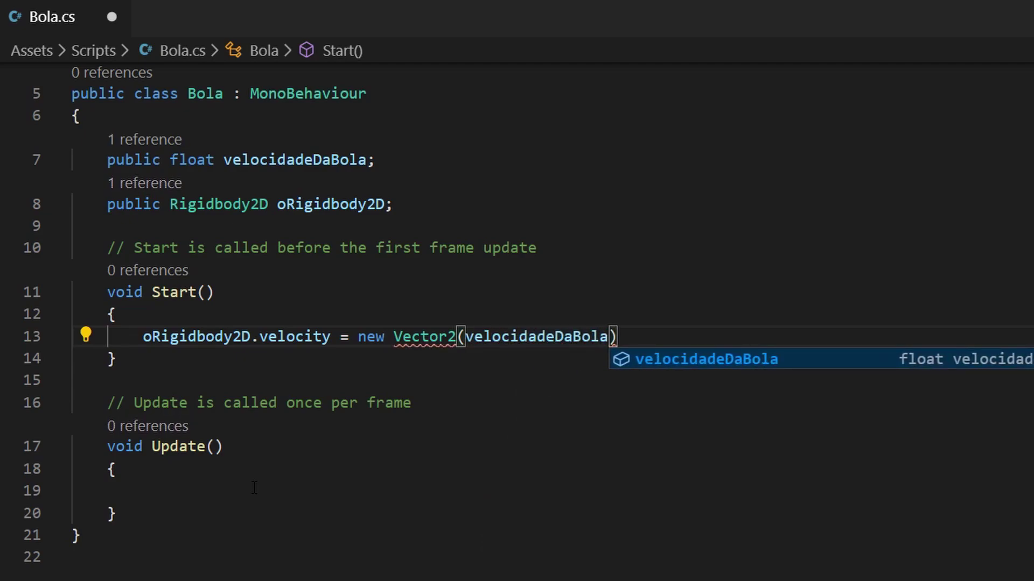
text(,)
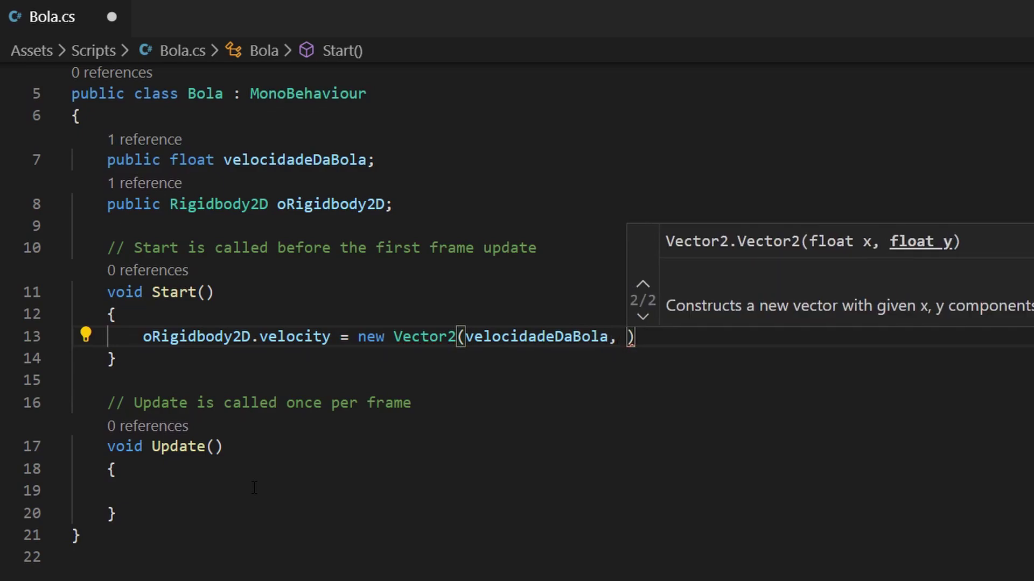
text( vel)
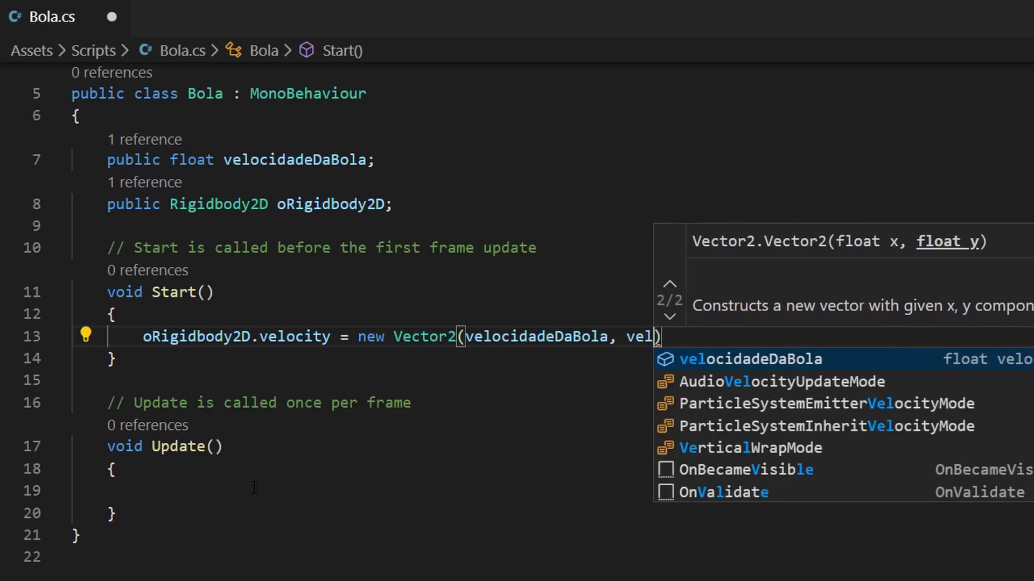
text(ocidadeDa)
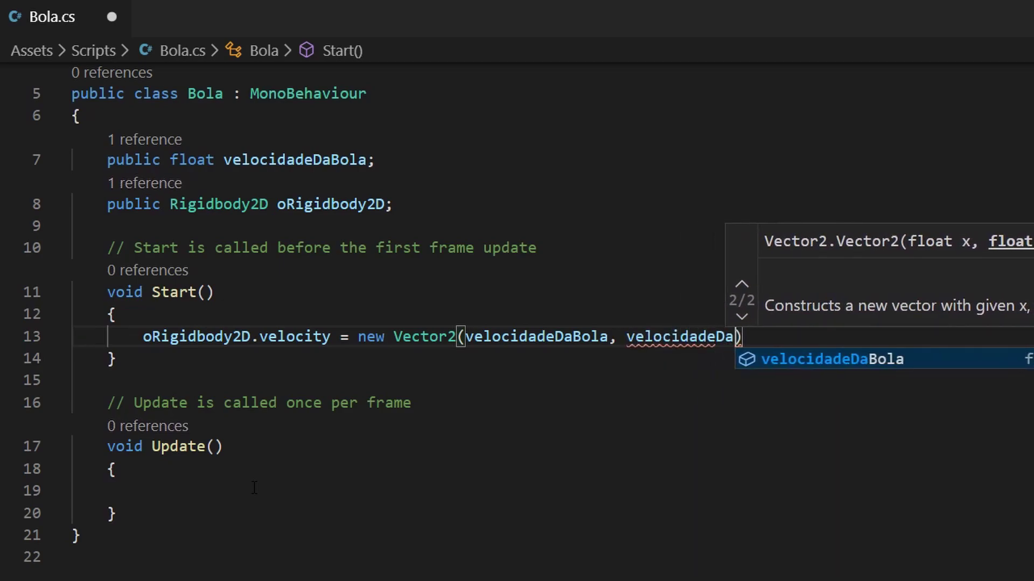
text(Bola)
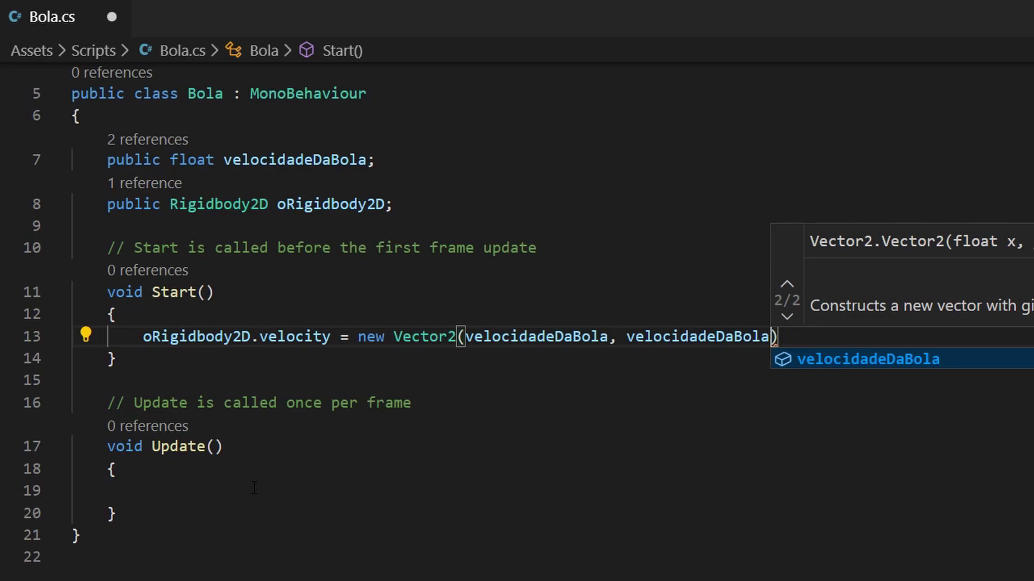
text())
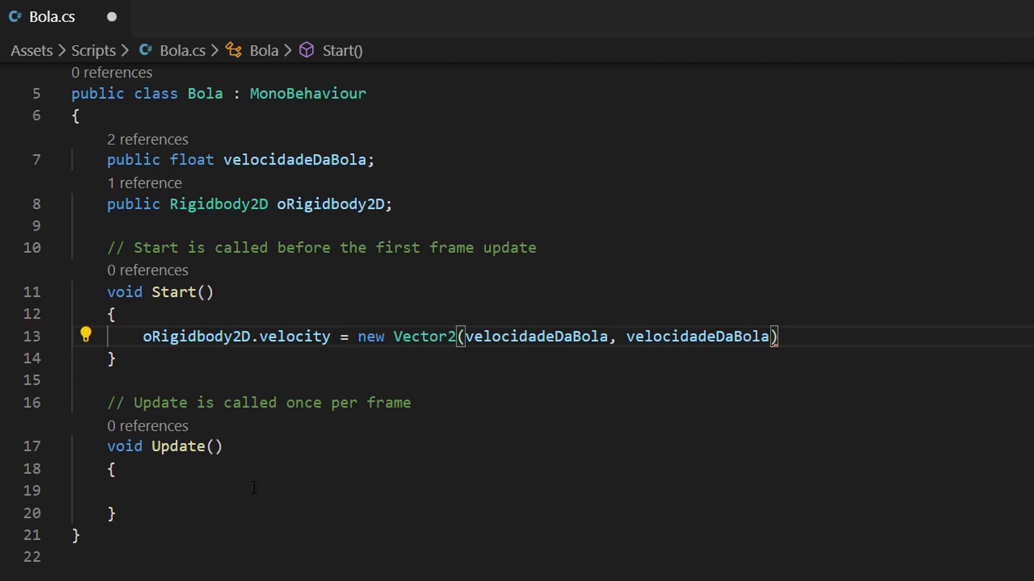
Append '* Time.deltaTime;' to the velocity line and save Bola.cs.
text(*)
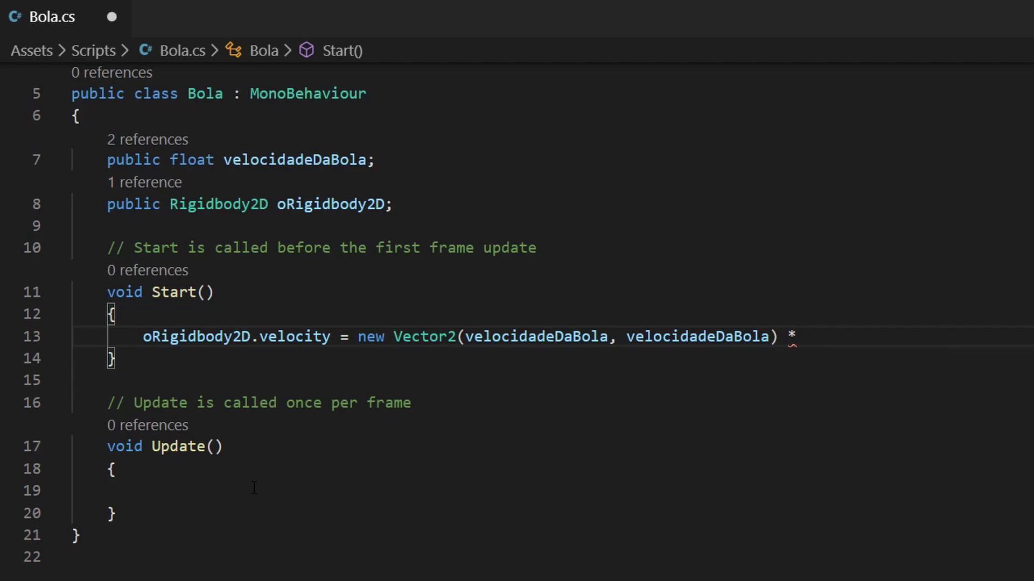
text(Tim)
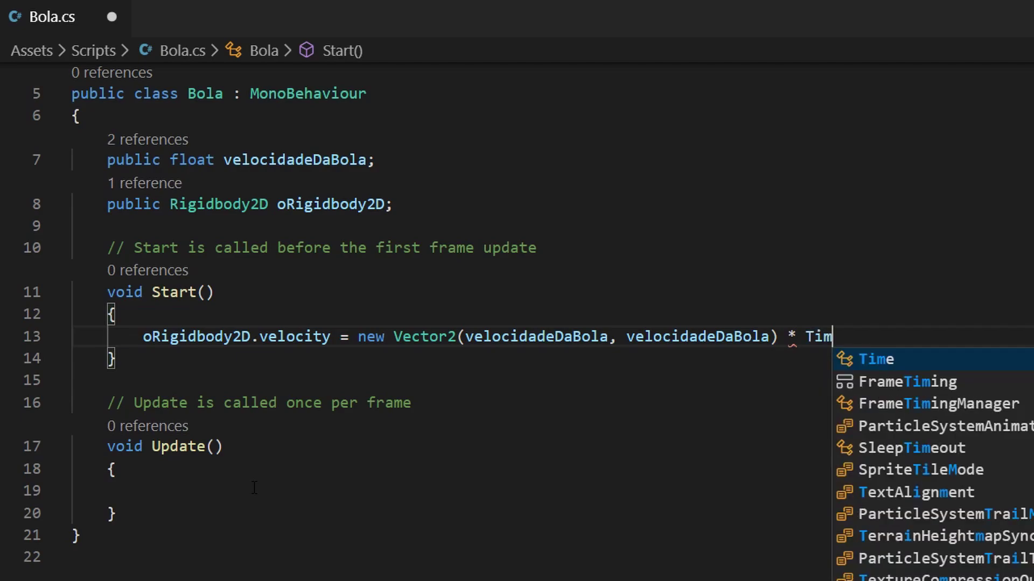
text(e.del)
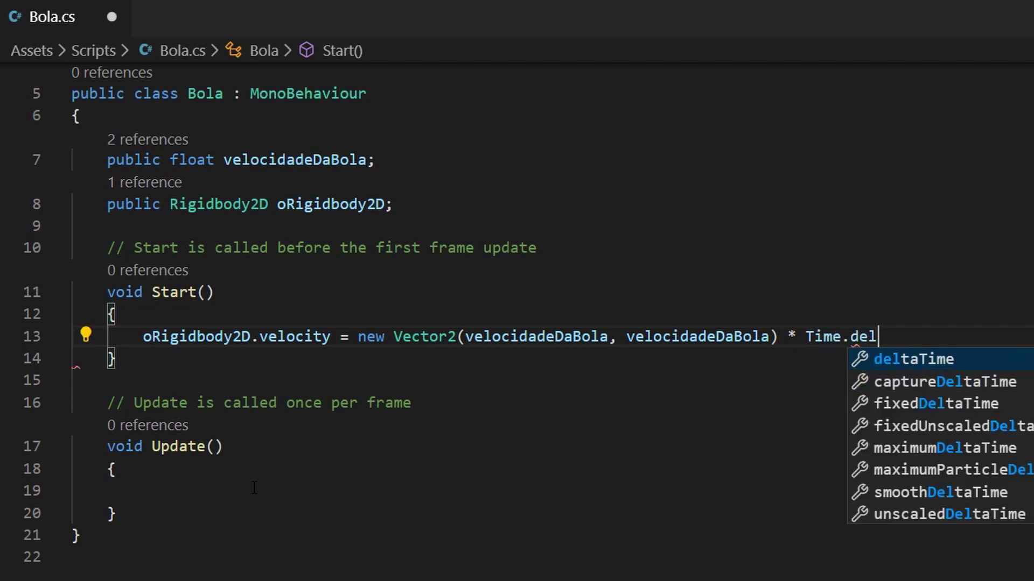
text(taTime)
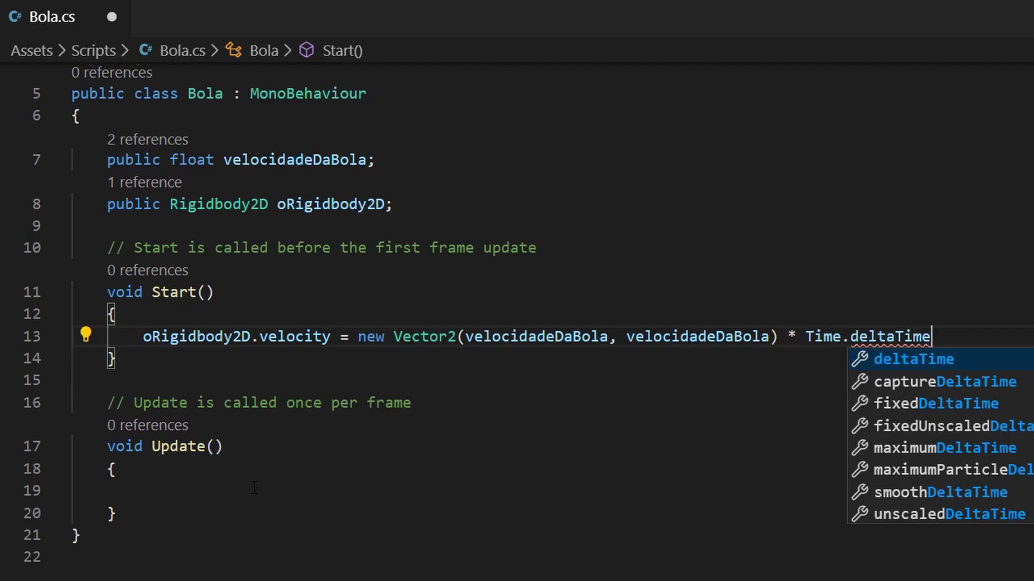
text(;)
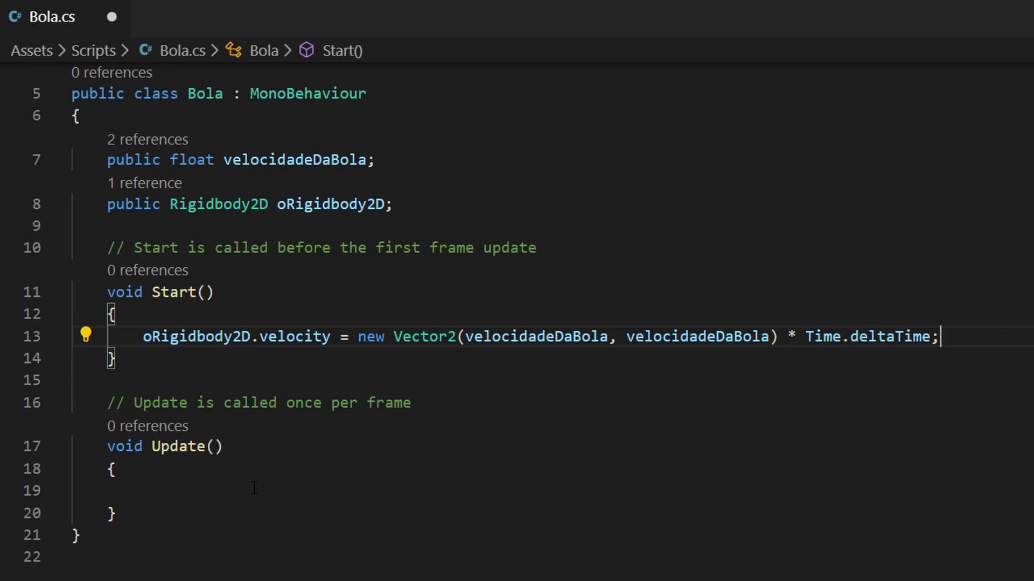
key(ctrl+s)
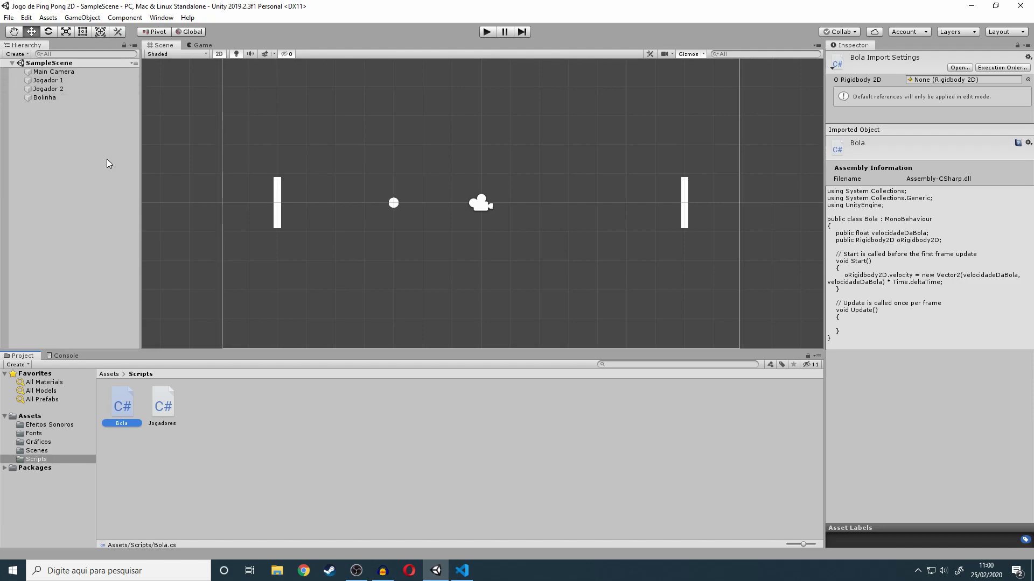
Select Bolinha and drag the Bola script into its Inspector as a component.
click(82, 98)
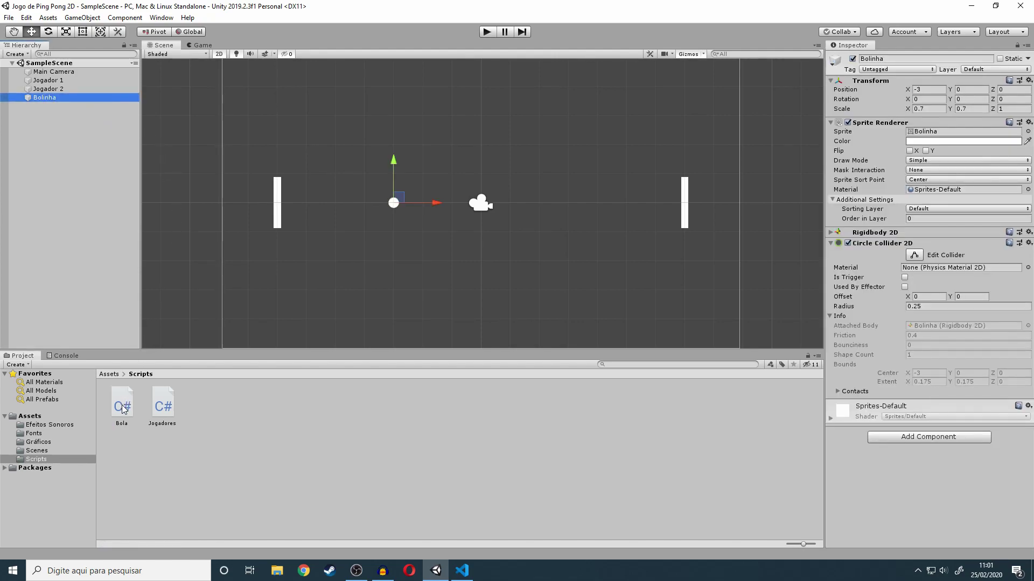
mouse_move(122, 406)
mouse_down()
mouse_move(124, 362)
mouse_move(396, 214)
mouse_up()
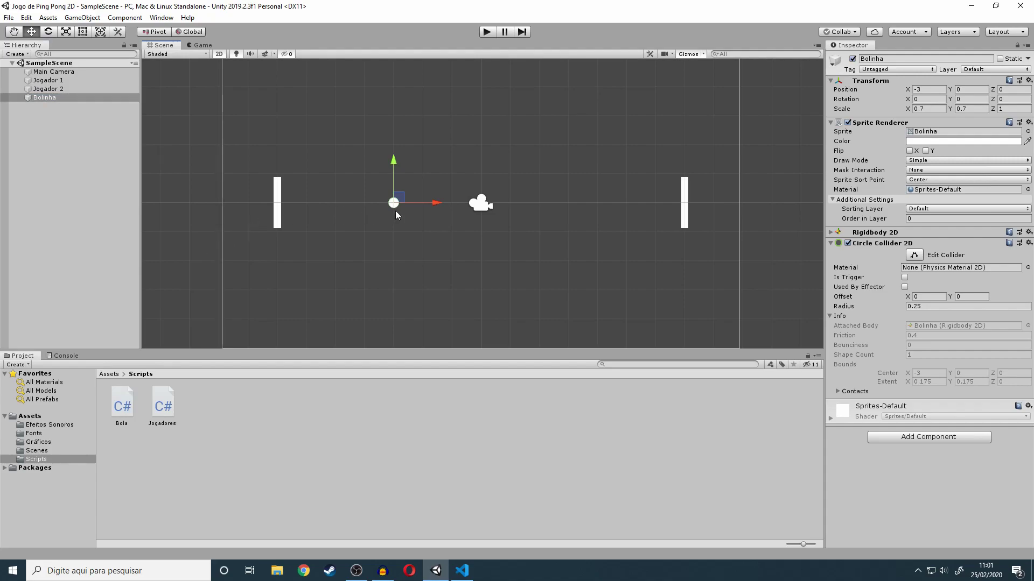
drag(608, 242, 871, 471)
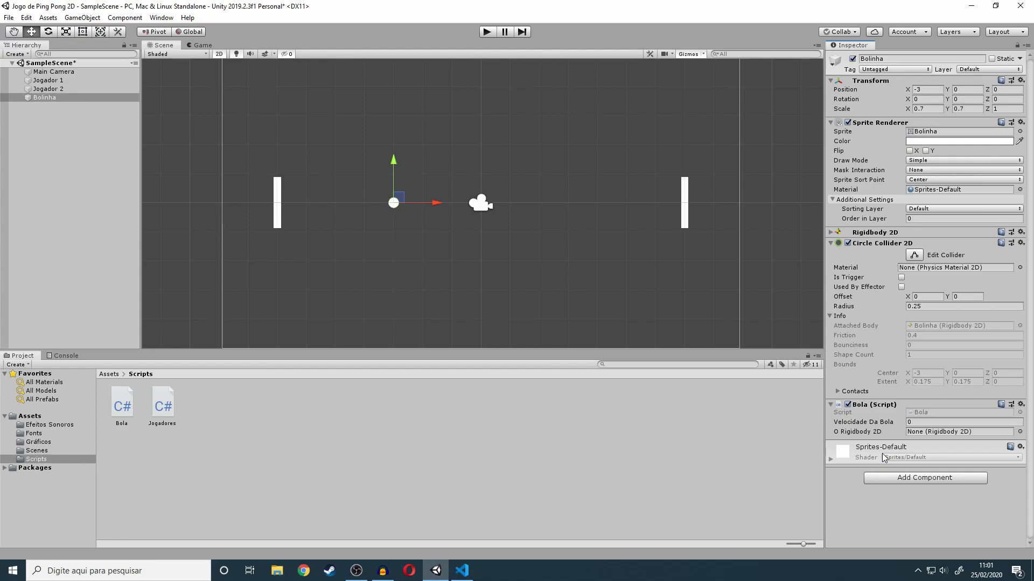
Set Velocidade Da Bola to 220 and assign Bolinha's Rigidbody 2D to O Rigidbody 2D.
click(920, 423)
text(220)
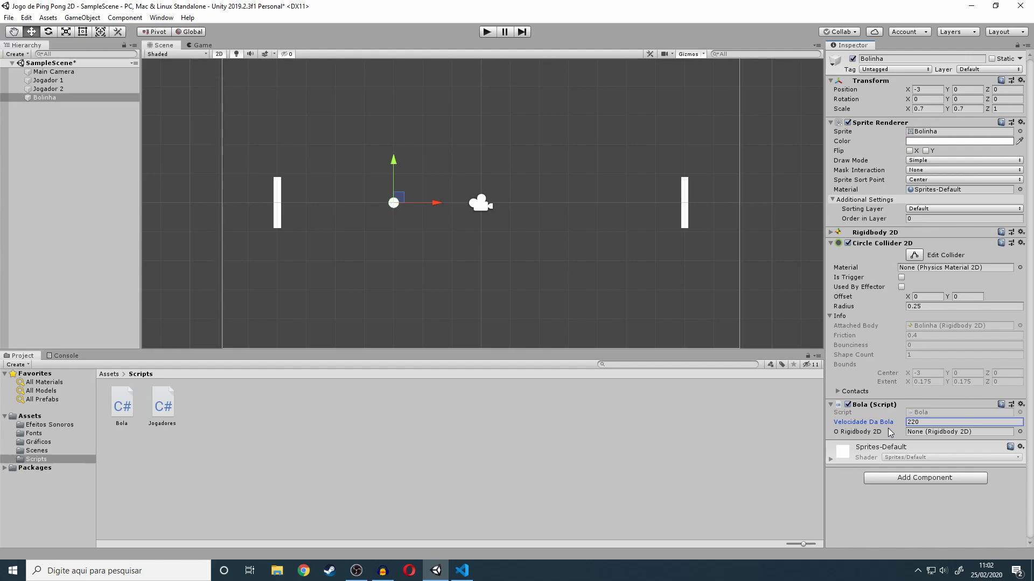
click(903, 434)
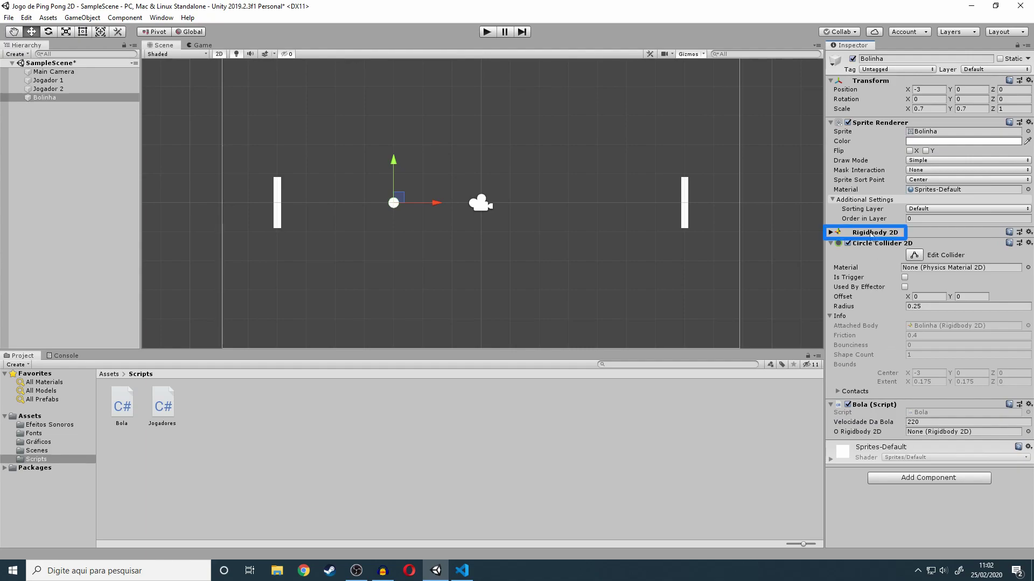
drag(870, 233, 930, 432)
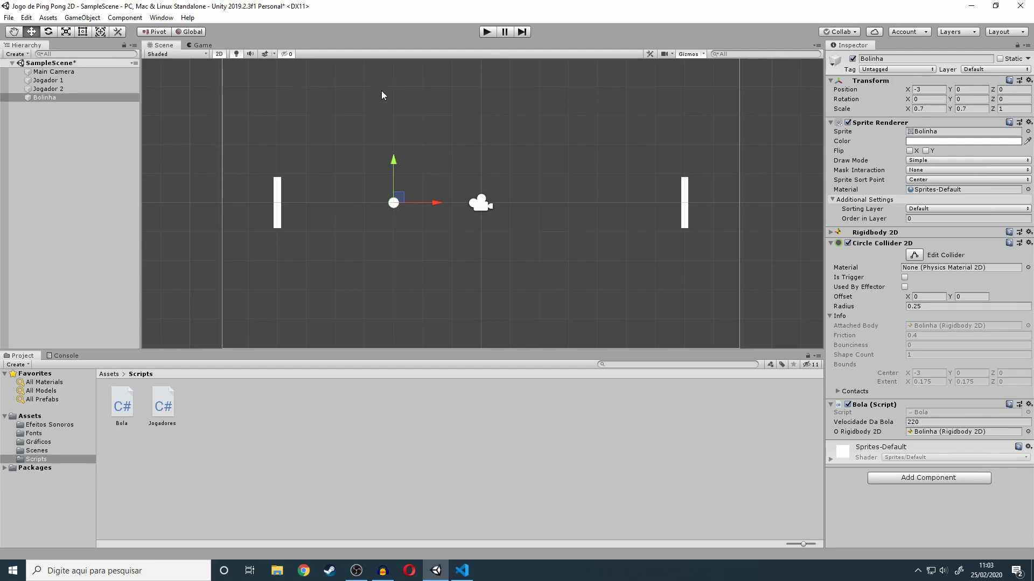
Move the ball along X to the court centre, then run the game in Play mode.
drag(437, 203, 525, 213)
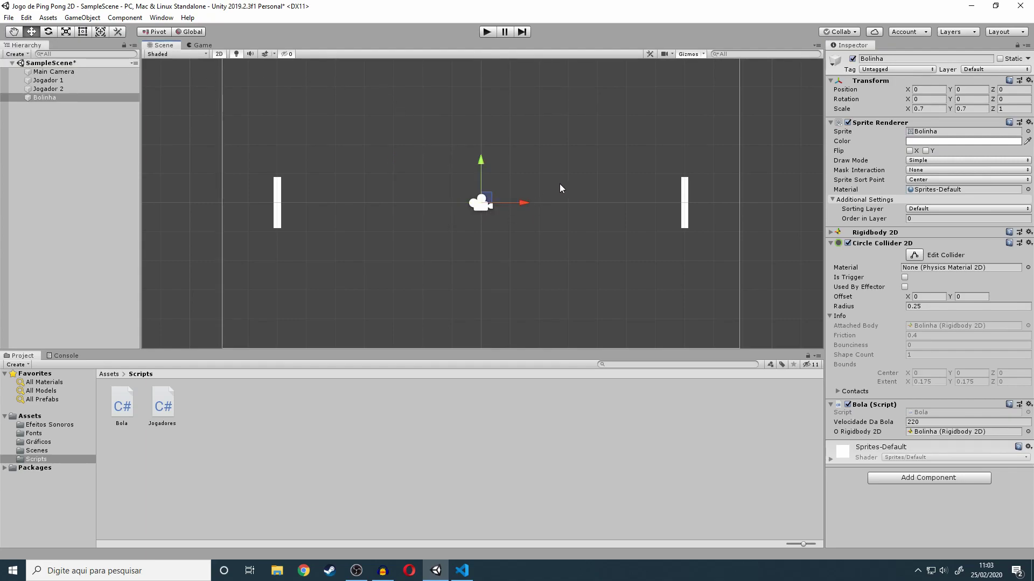
alt+right_drag(614, 198, 605, 217)
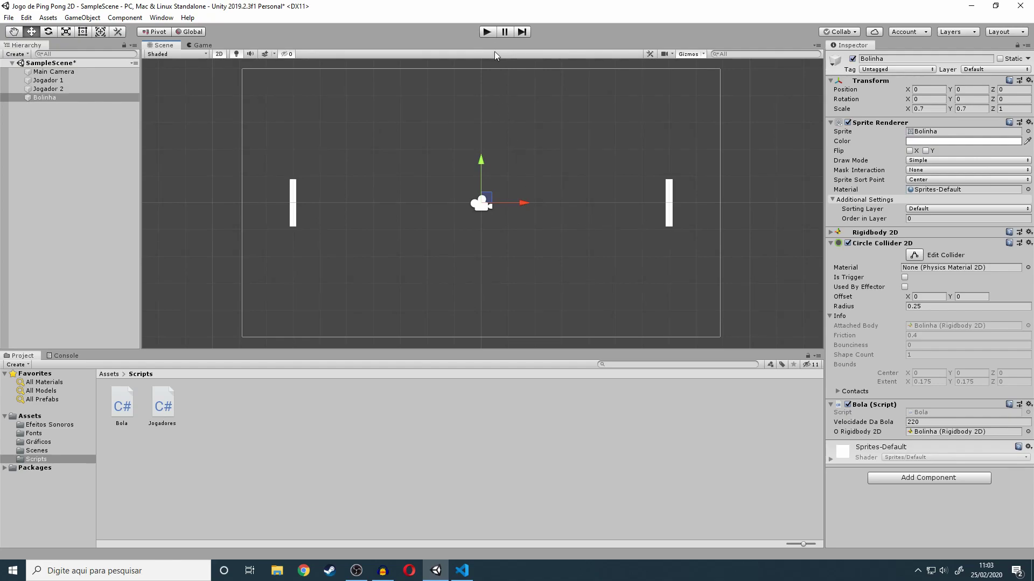
click(490, 34)
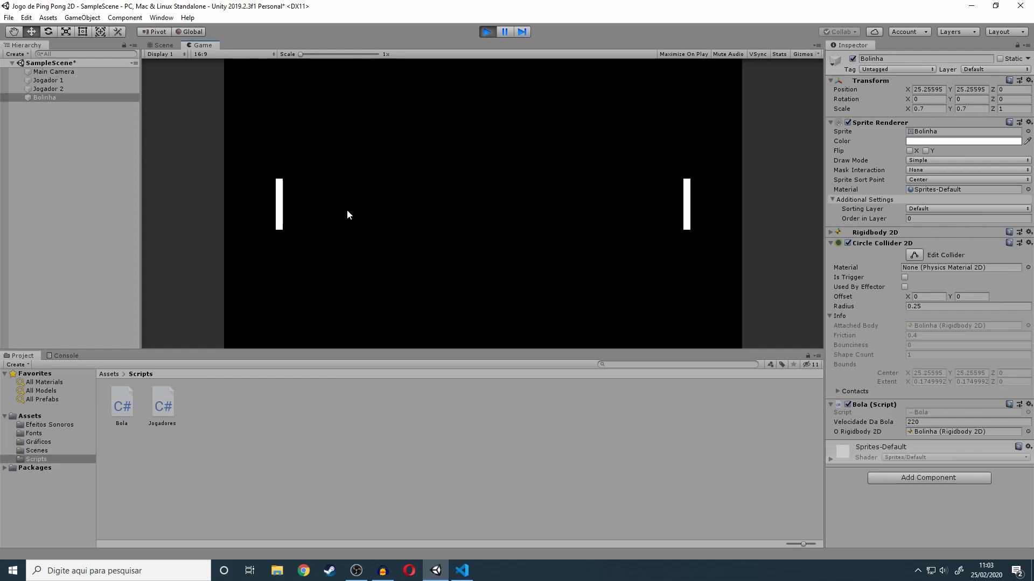
Restart the play test, move the right paddle with the Up and Down arrows, then stop playing.
click(486, 32)
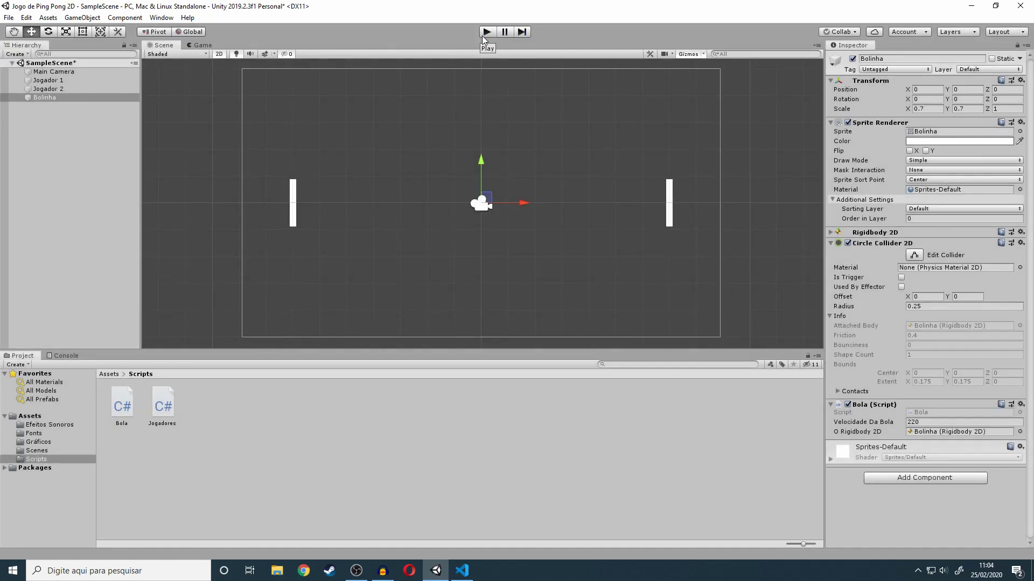
click(482, 36)
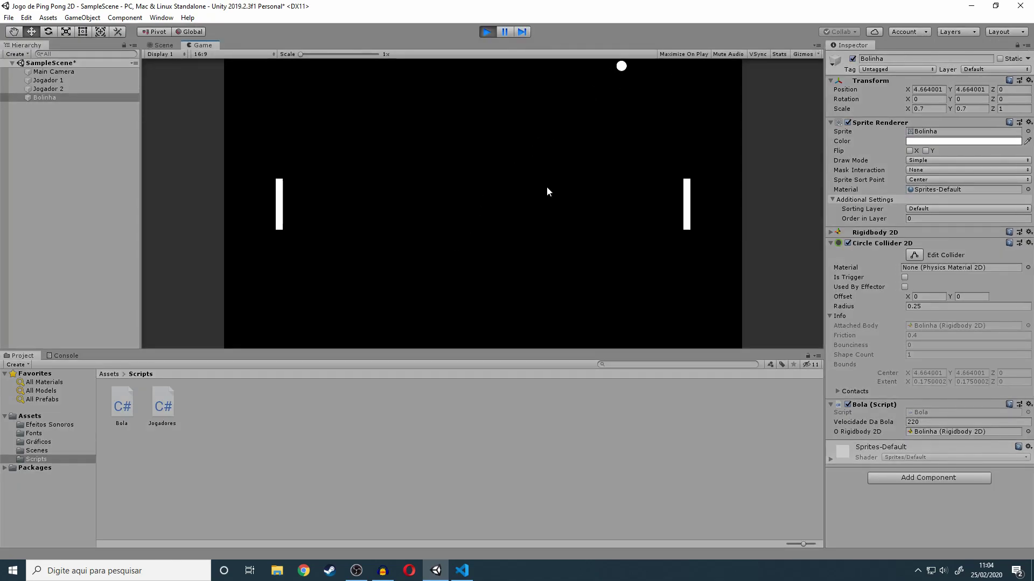
key(Up)
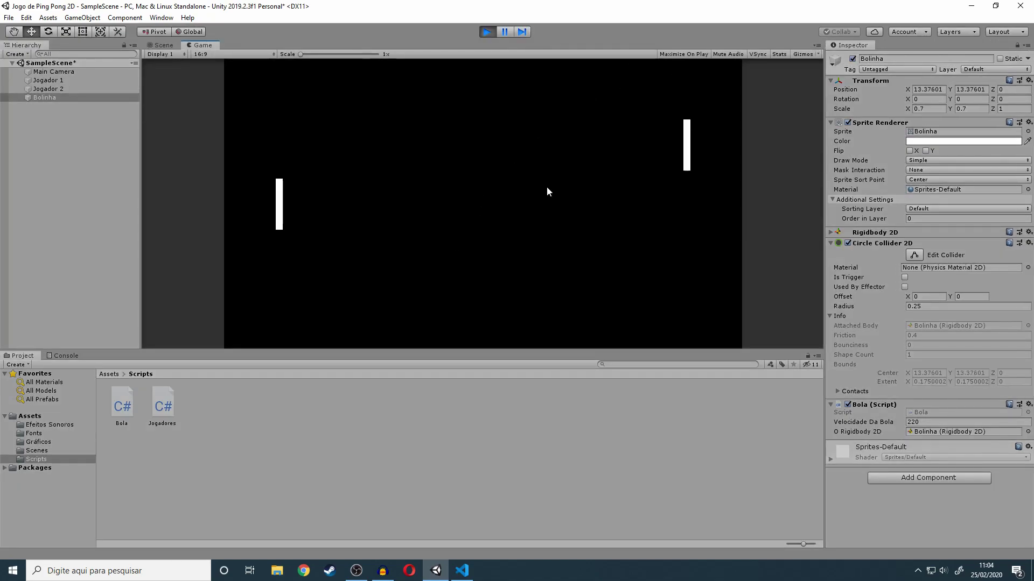
key(Down)
key(Down)
key(Up)
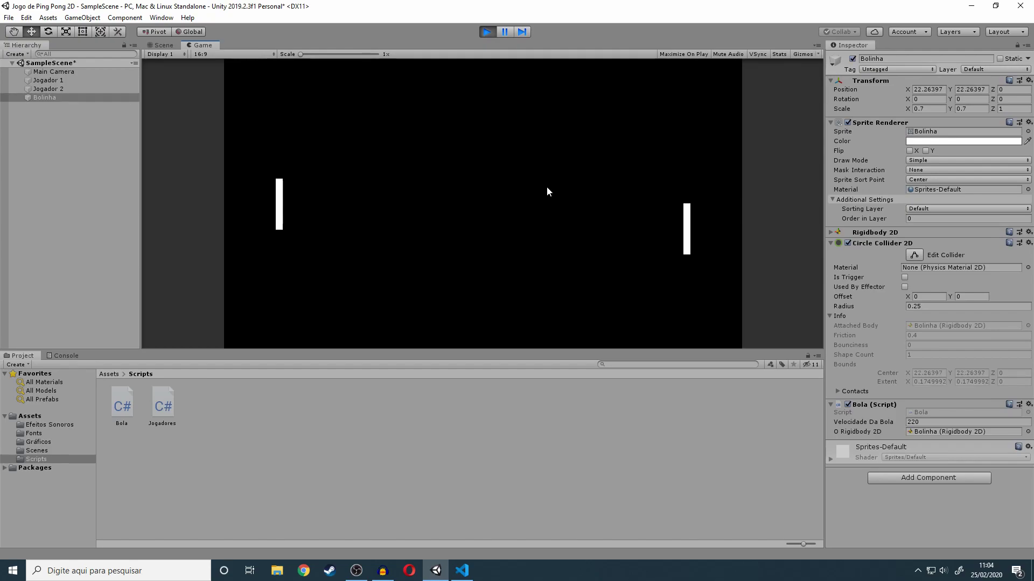
click(484, 33)
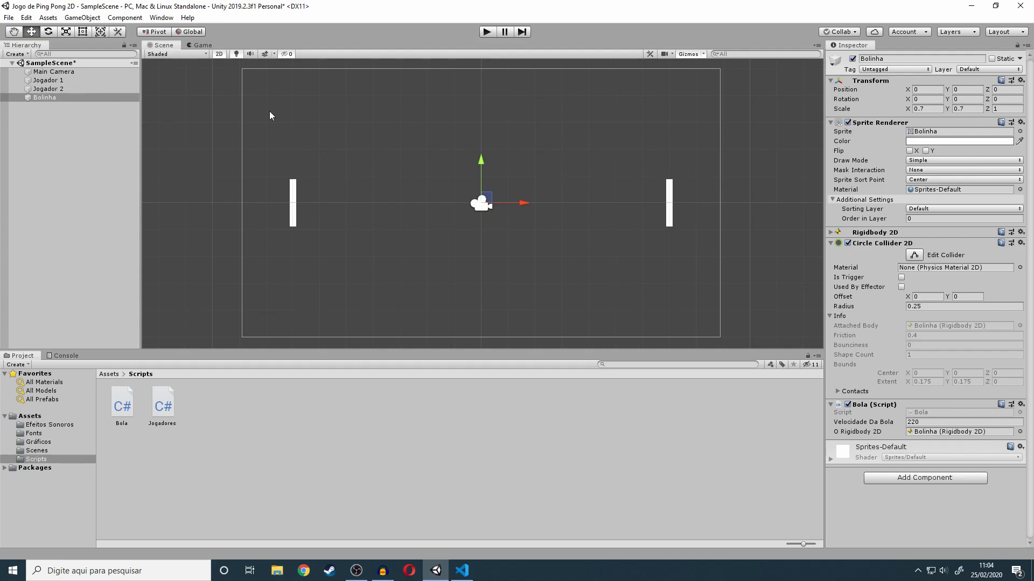
Save SampleScene from the File menu.
click(8, 18)
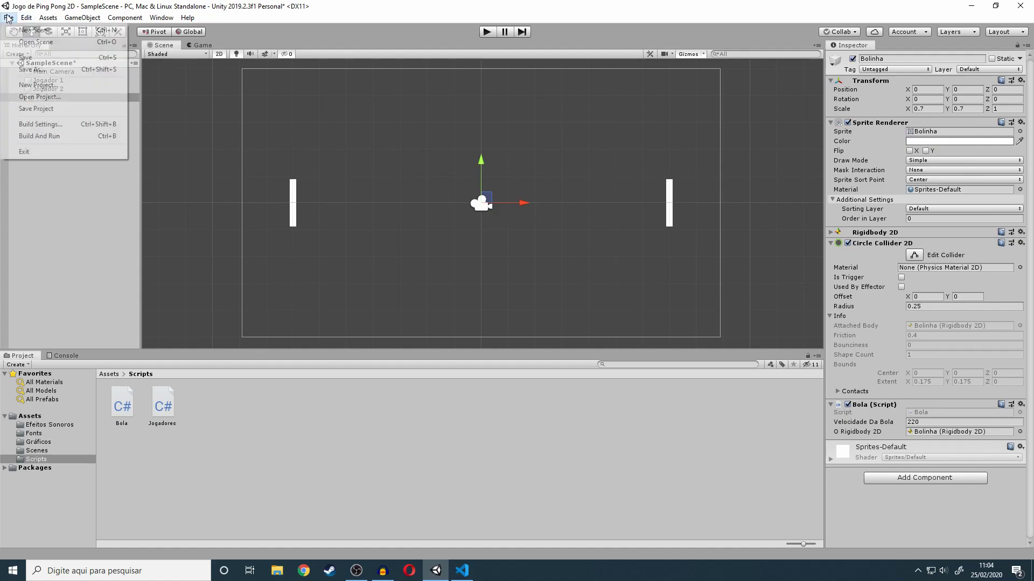
click(7, 58)
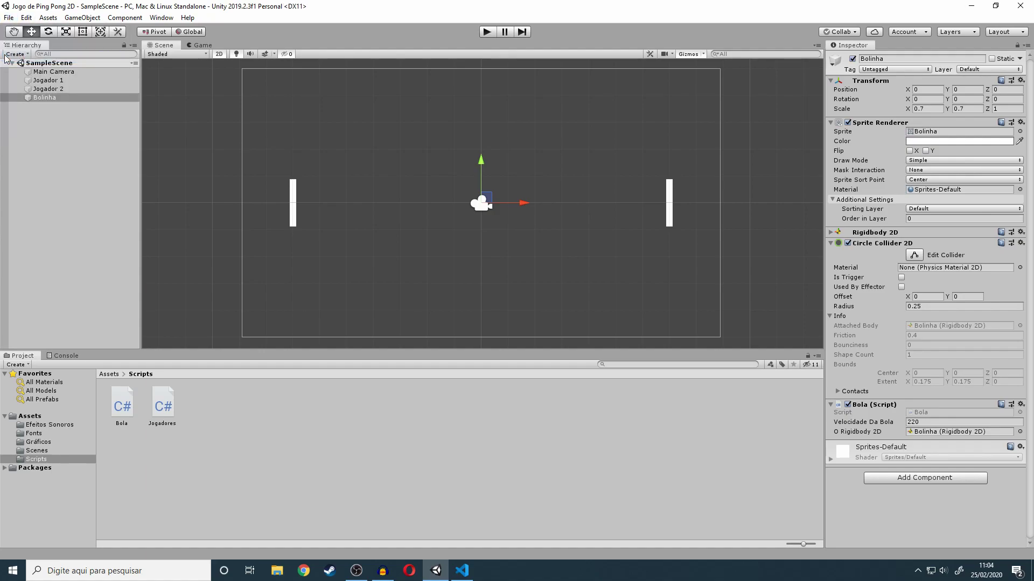